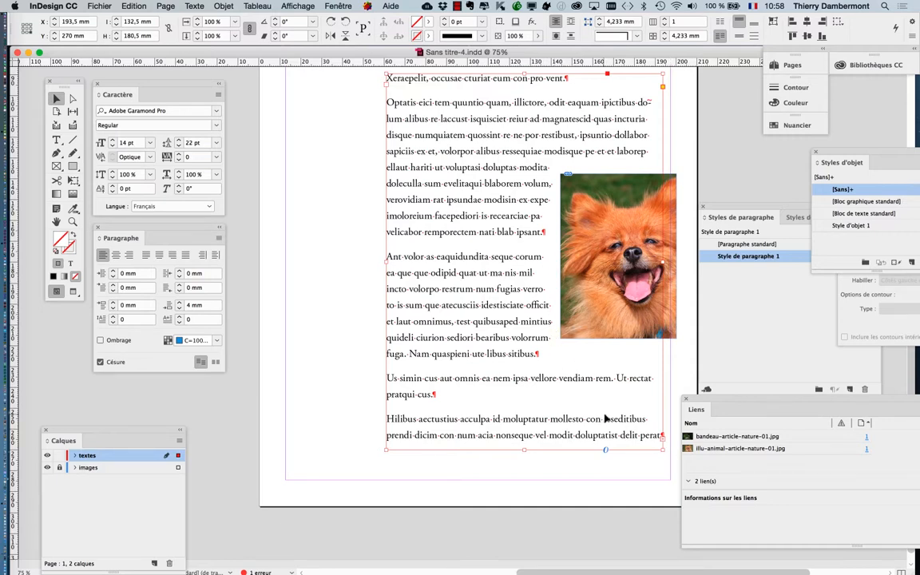
Delete all of the story's text after "Hilibus aectustius acculpa id" through to the end of the story, including the overset text
drag(708, 398, 789, 425)
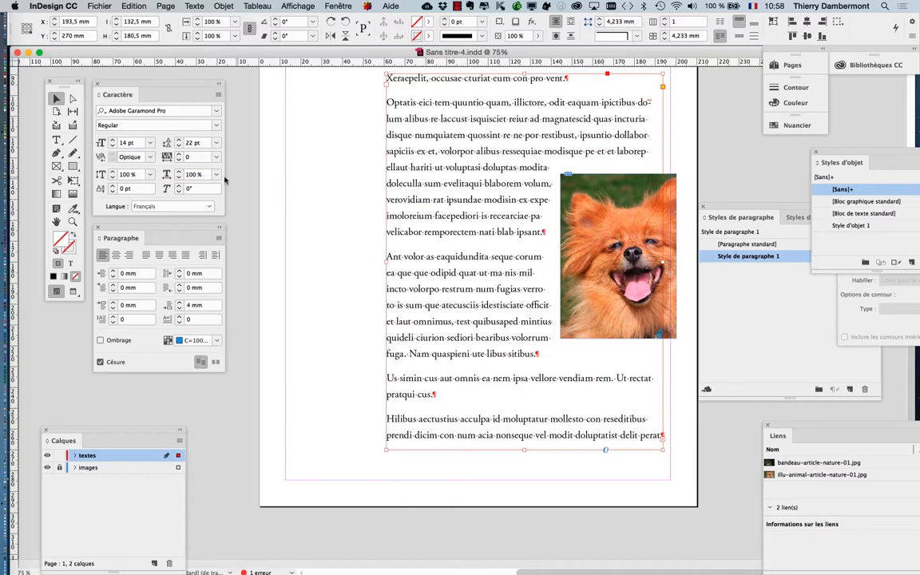
click(59, 142)
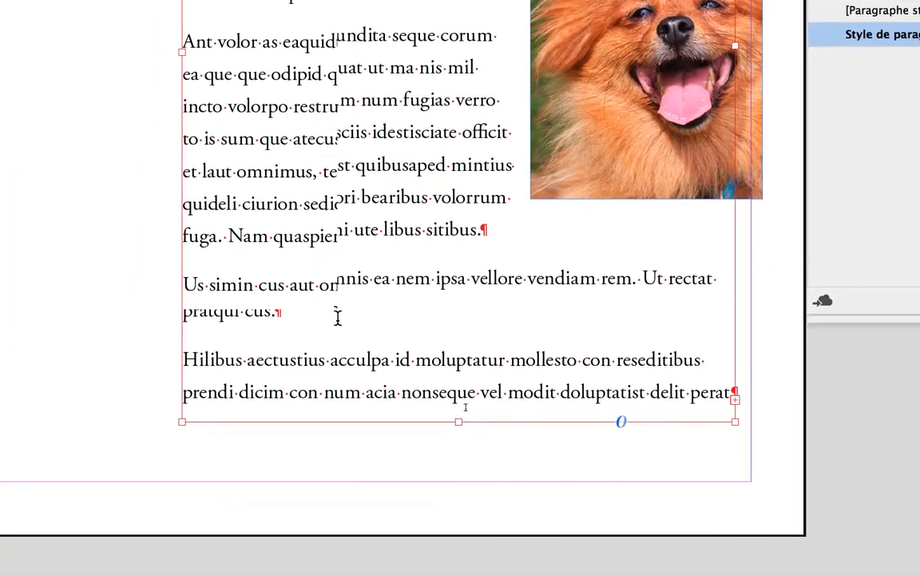
click(323, 319)
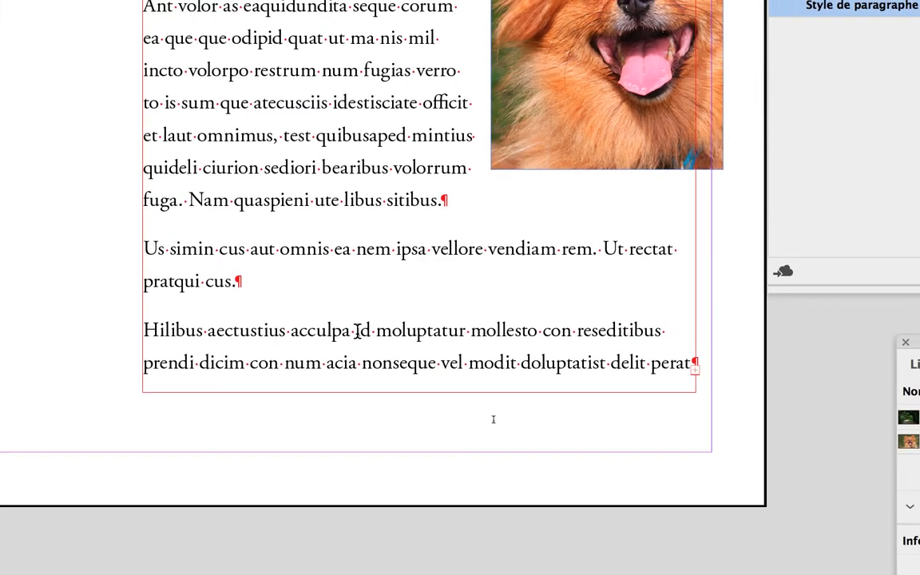
click(362, 331)
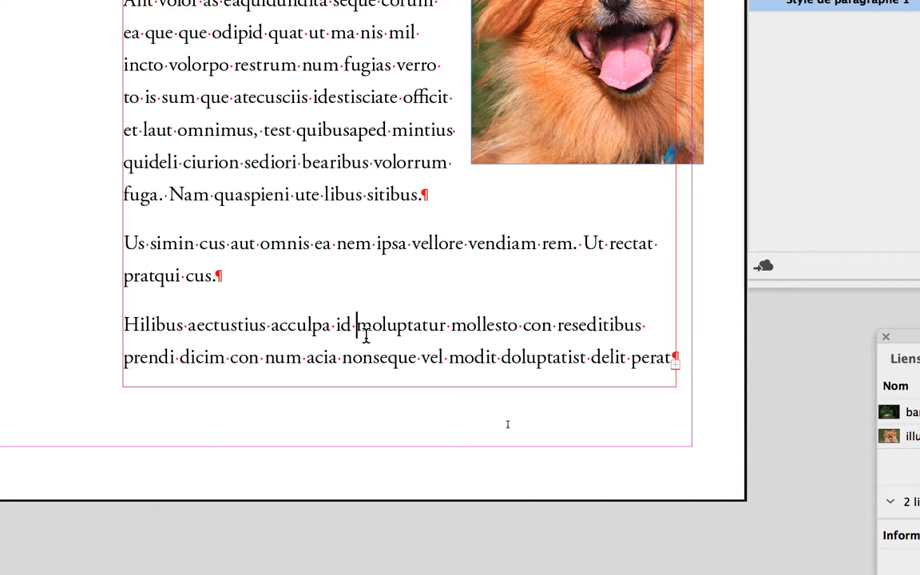
key(super+shift+Down)
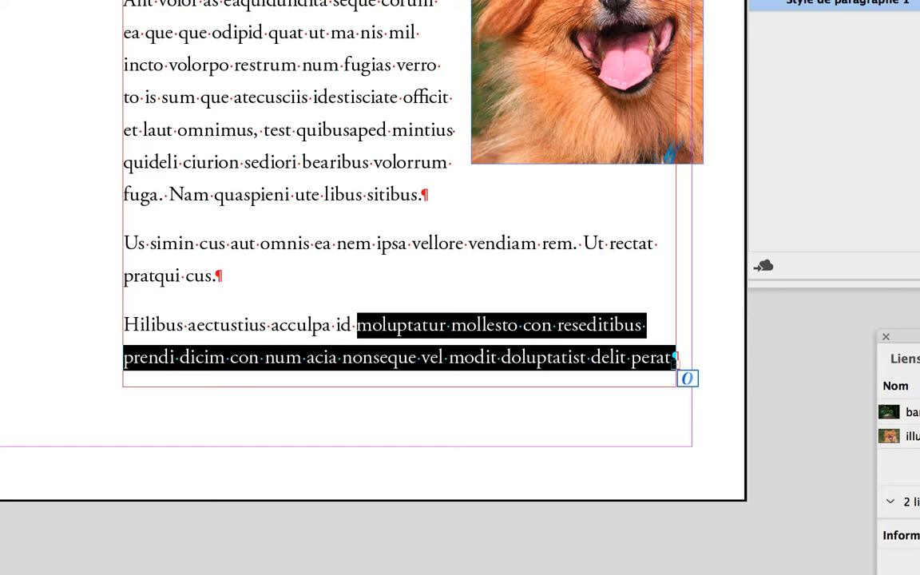
key(Escape)
key(super)
key(BackSpace)
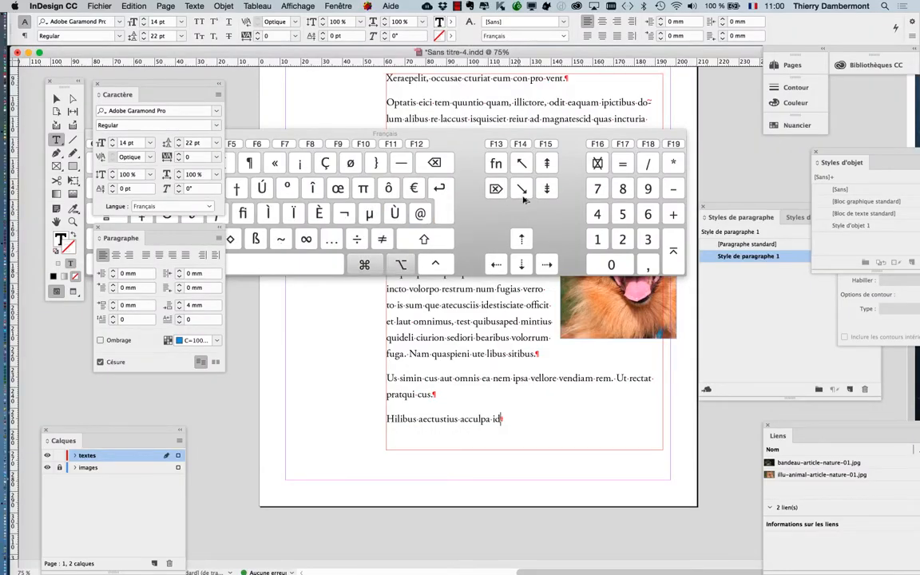
Save the shortened document
key(alt+super+equal)
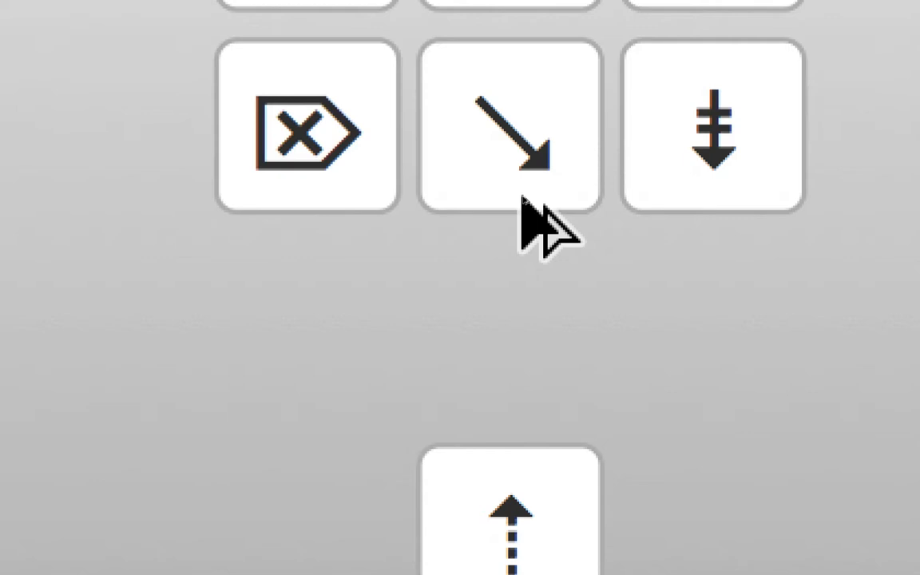
key(alt+super+minus)
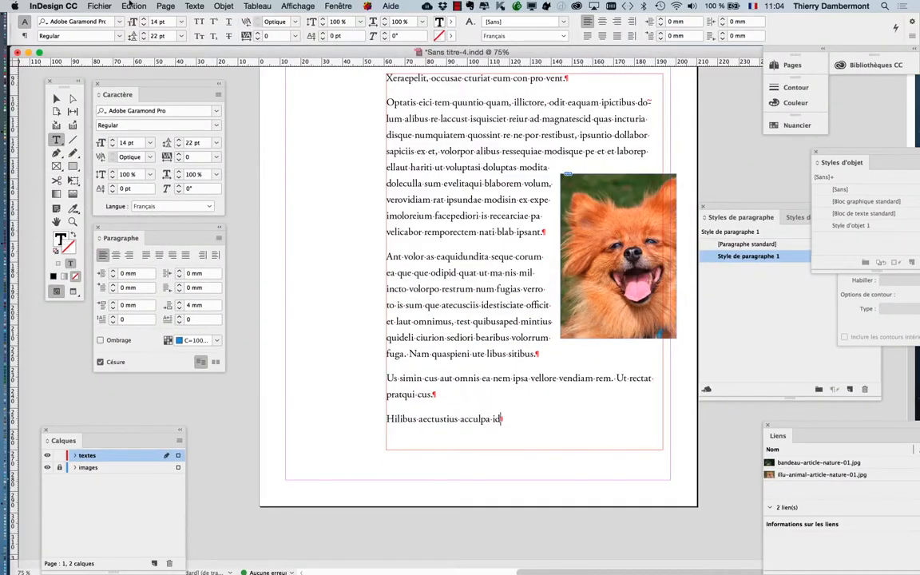
click(91, 7)
click(658, 353)
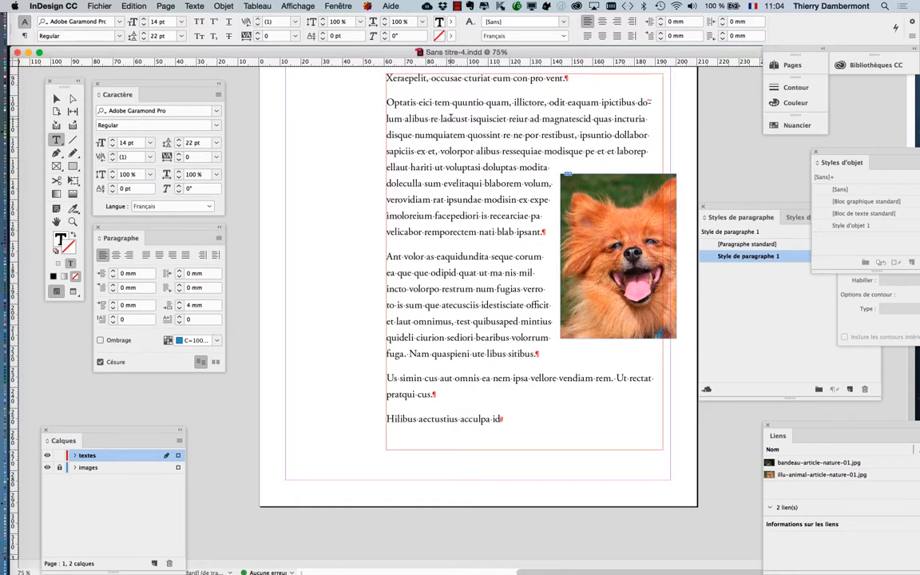
Check the article text's character, word, line and paragraph counts in the Informations panel, and close the panel
scroll(451, 118, up, 2)
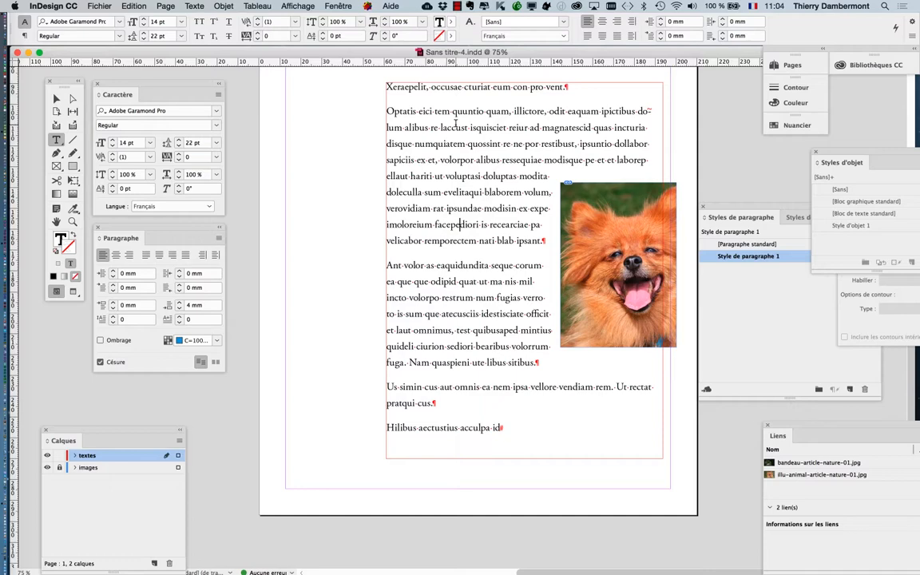
key(super+minus)
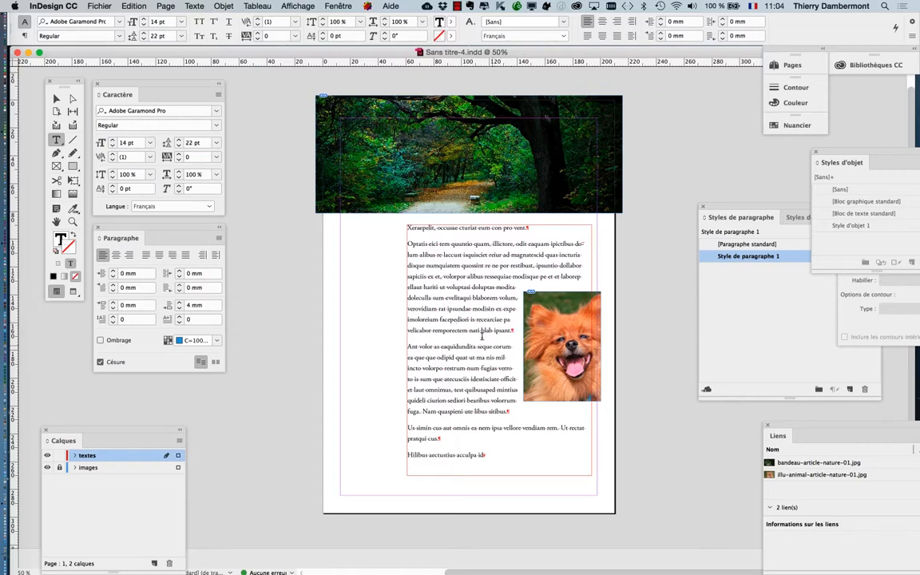
key(super+equal)
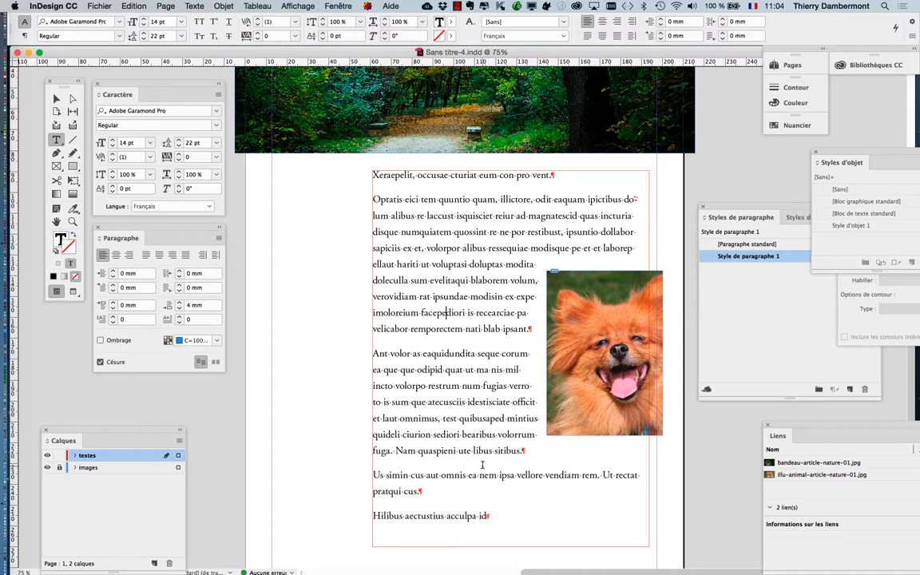
click(330, 6)
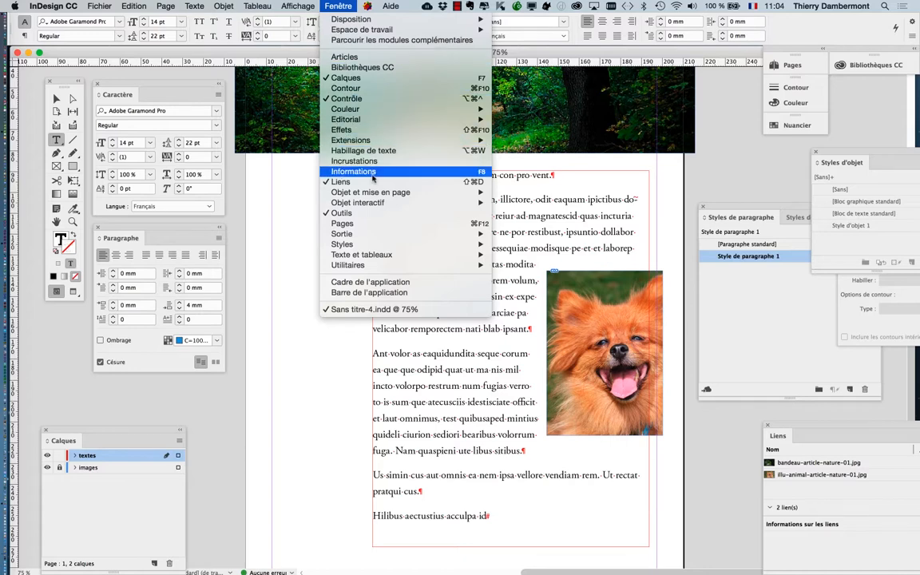
click(346, 170)
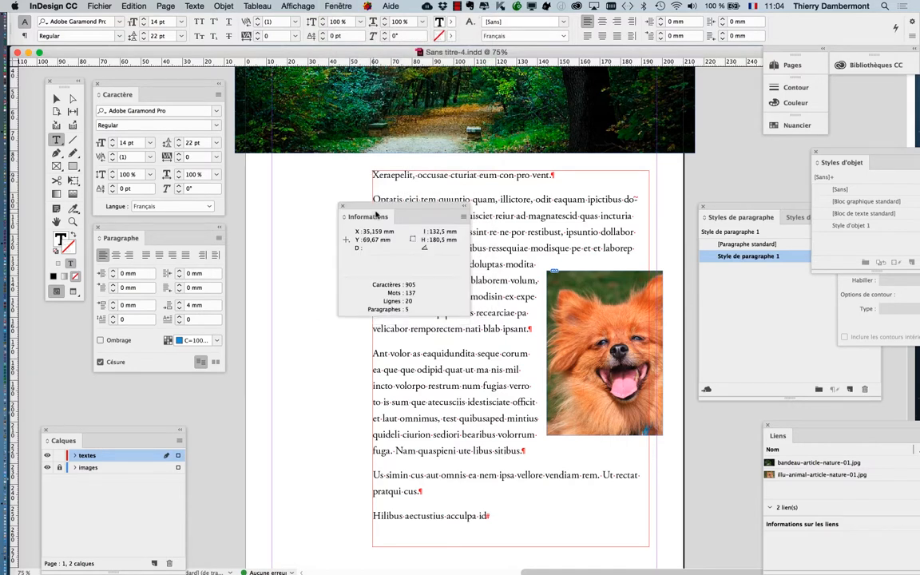
drag(389, 209, 639, 209)
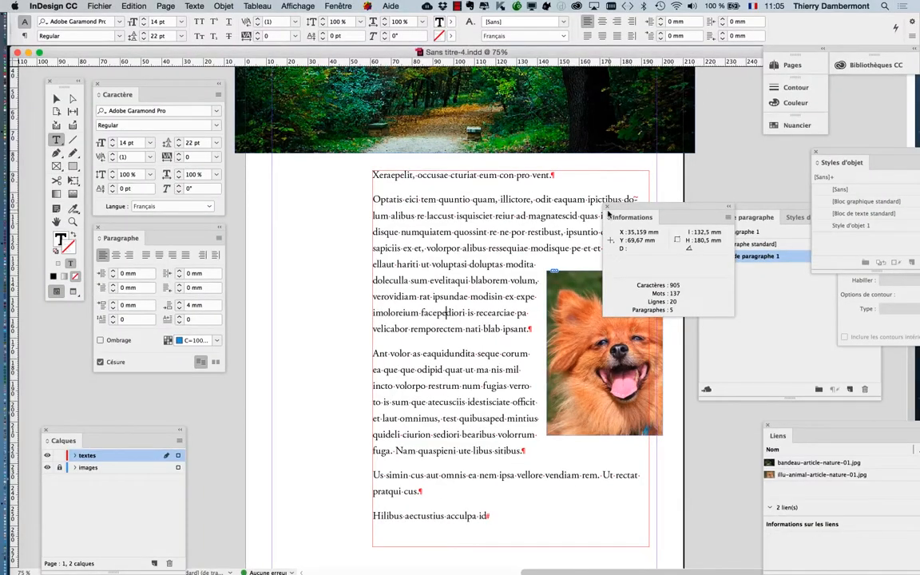
click(607, 207)
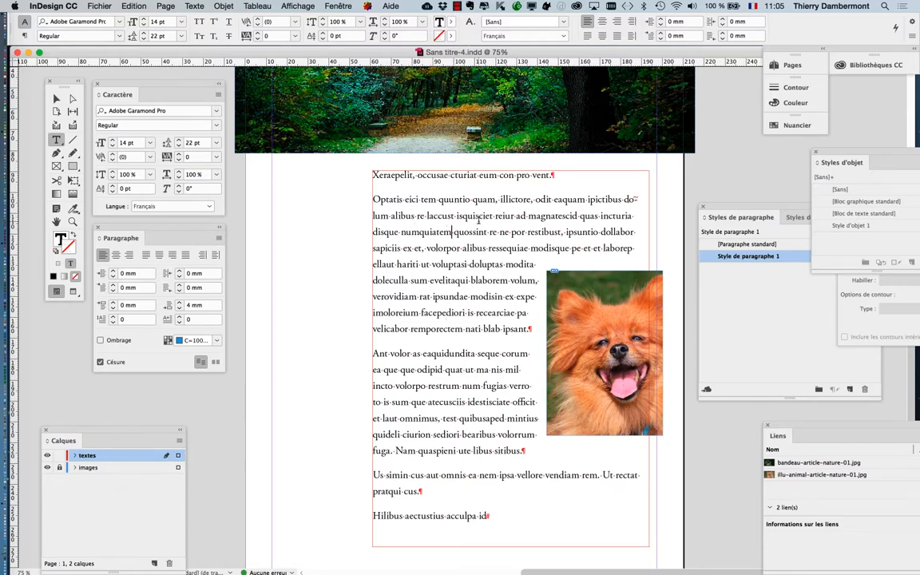
click(452, 231)
click(99, 7)
click(99, 6)
click(99, 7)
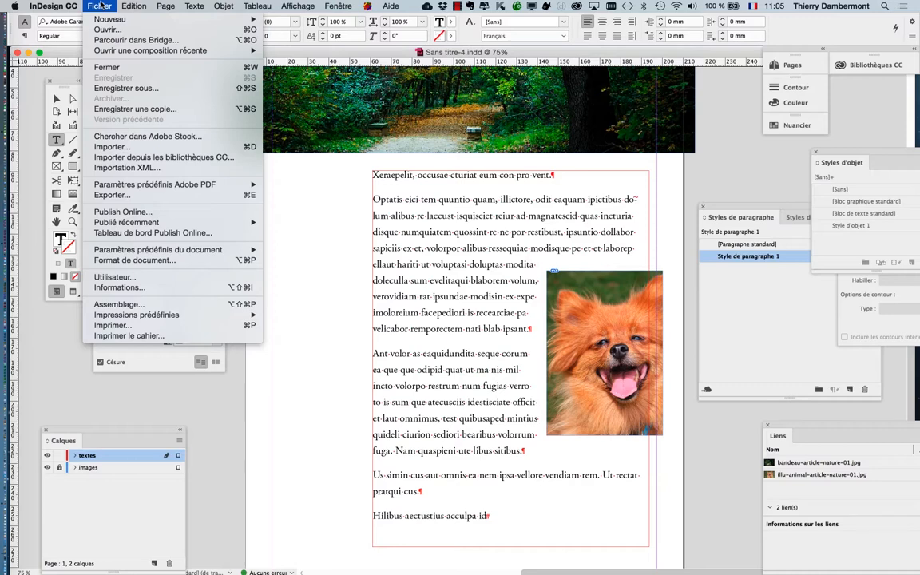
click(161, 84)
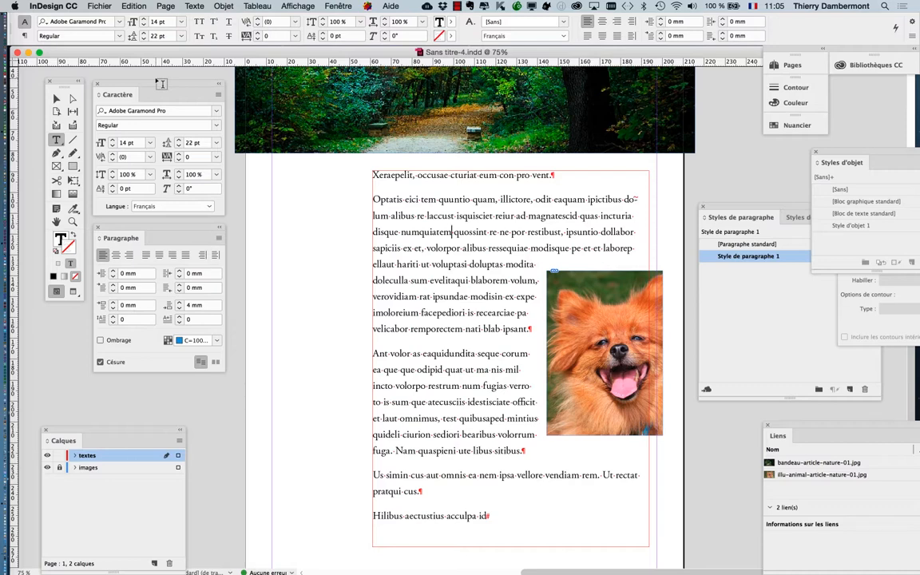
Place the text cursor in the article's text and start an export with the format set to Format RTF
click(463, 231)
click(508, 250)
click(99, 6)
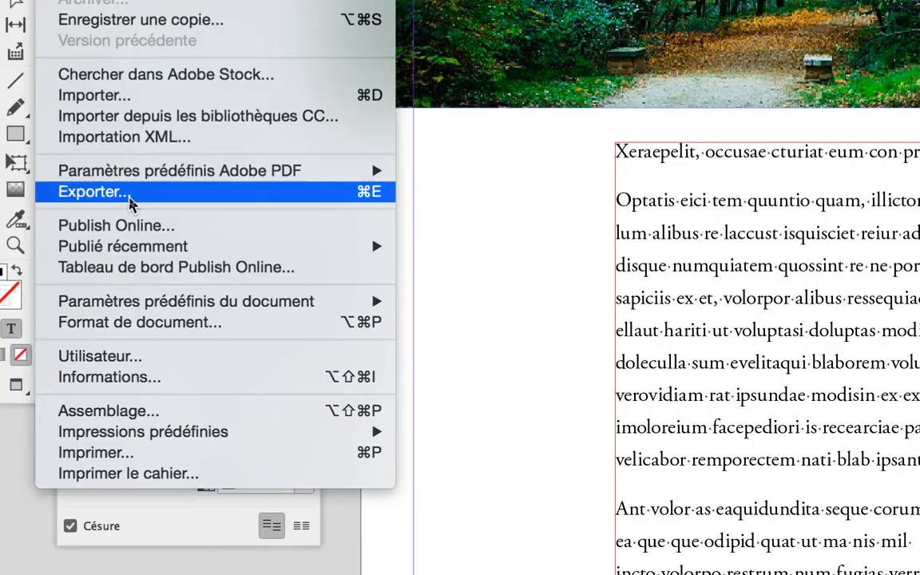
click(129, 199)
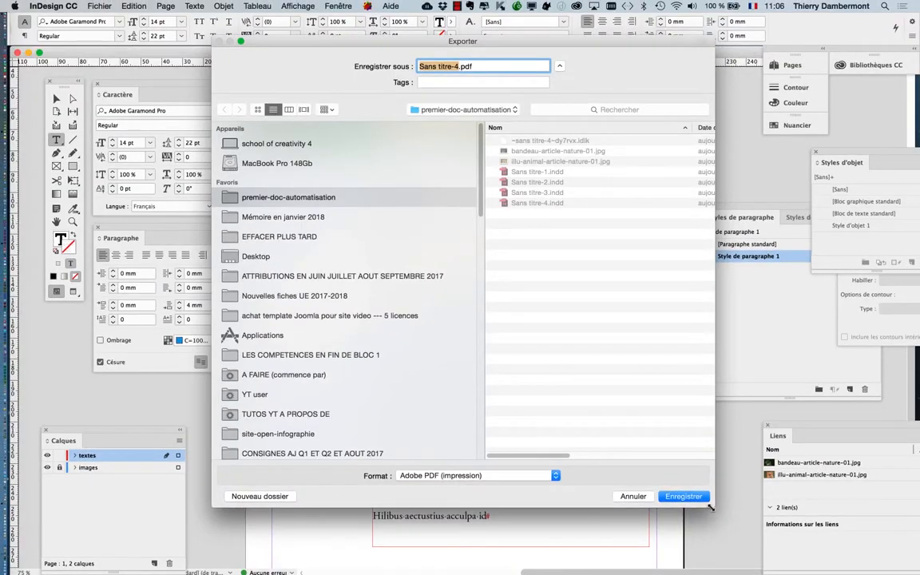
drag(710, 507, 752, 373)
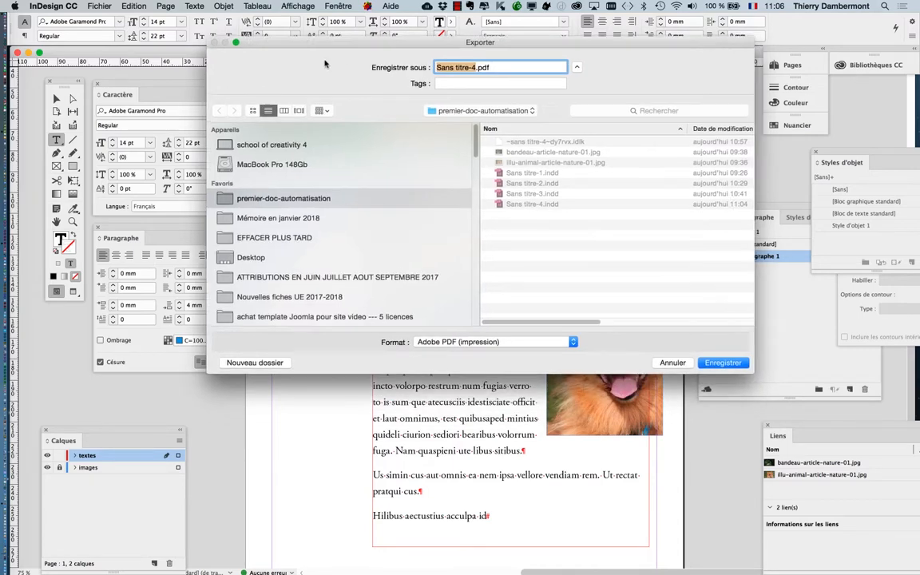
drag(345, 40, 268, 88)
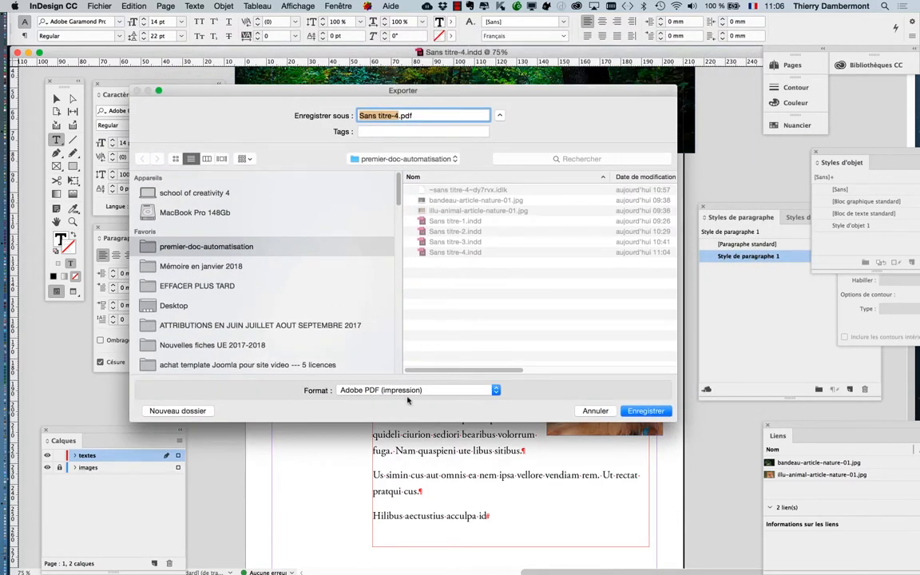
drag(676, 421, 696, 363)
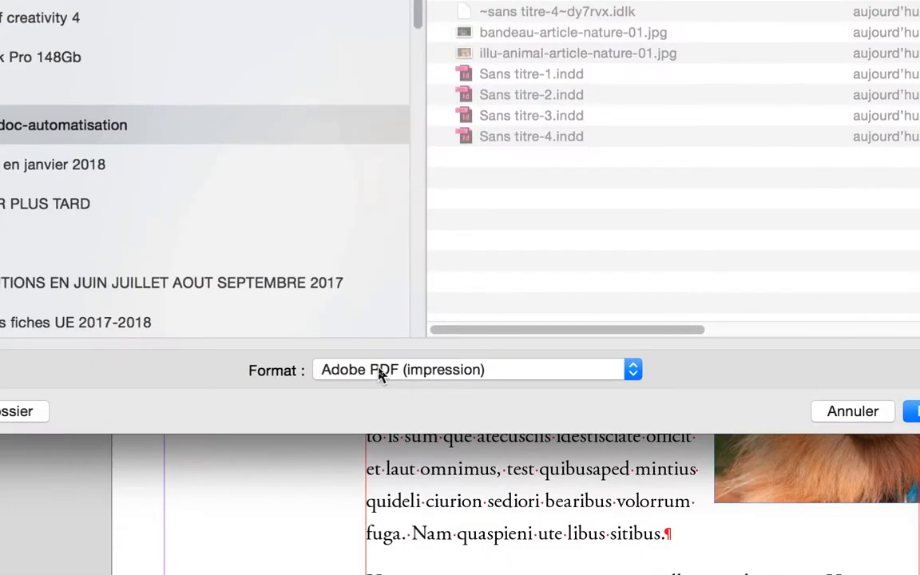
click(380, 369)
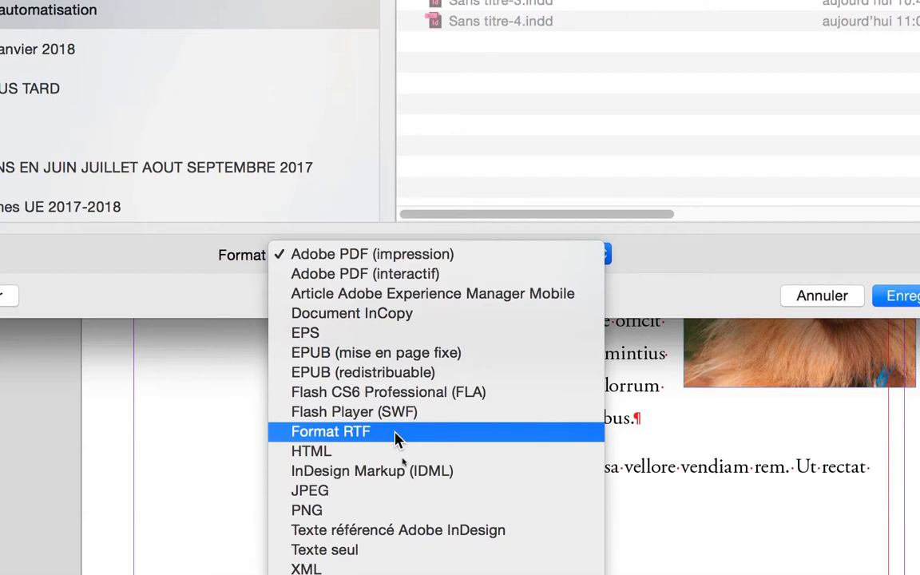
click(396, 434)
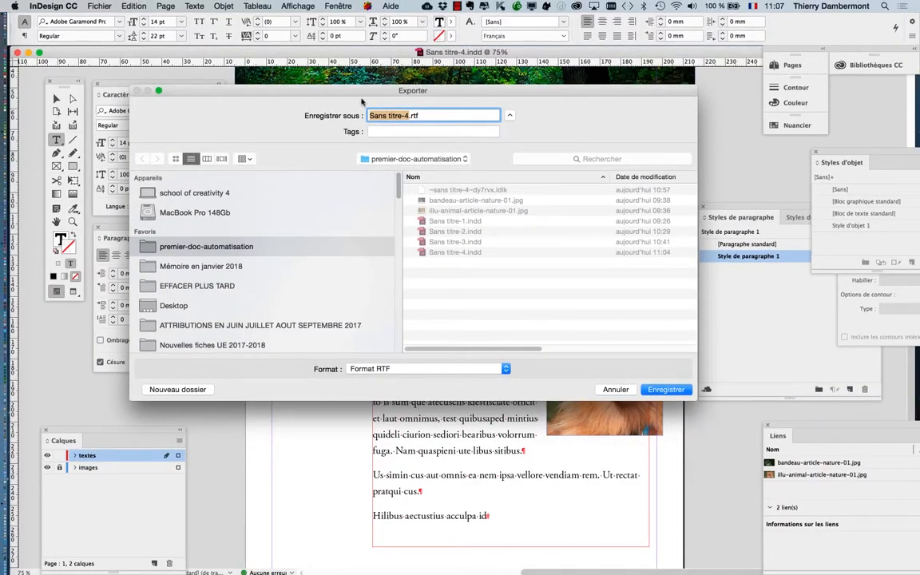
Name the RTF export texte-article-nature-01 and save it in the premier-doc-automatisation folder
drag(287, 93, 120, 57)
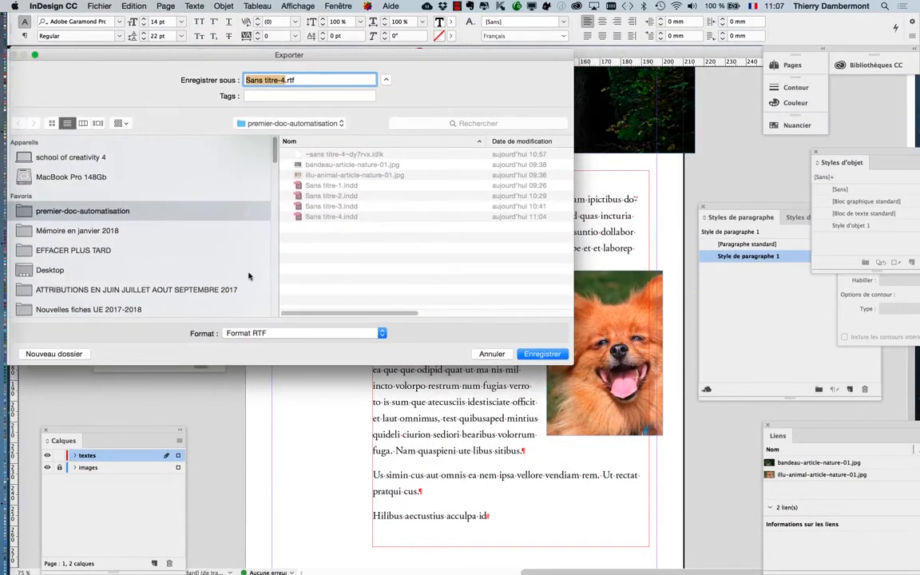
click(276, 335)
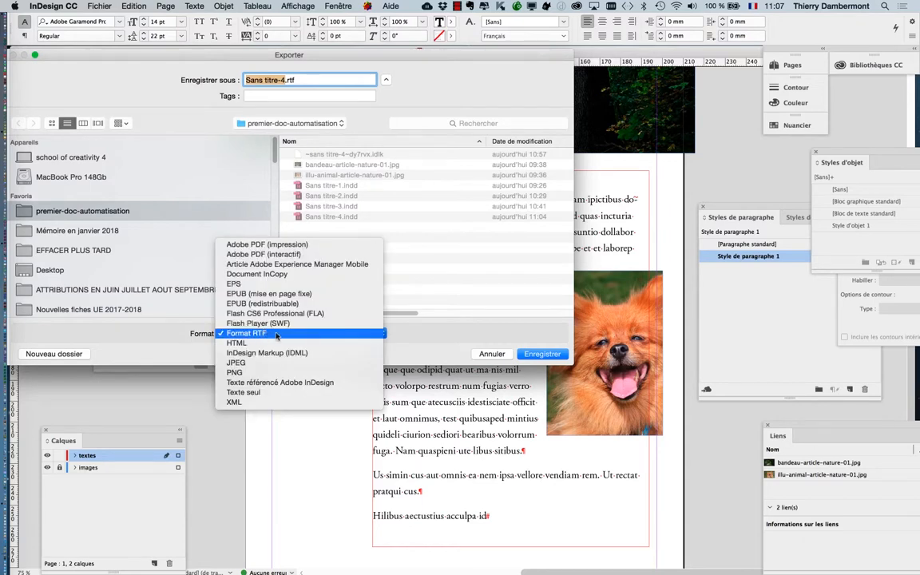
click(414, 345)
drag(513, 55, 311, 102)
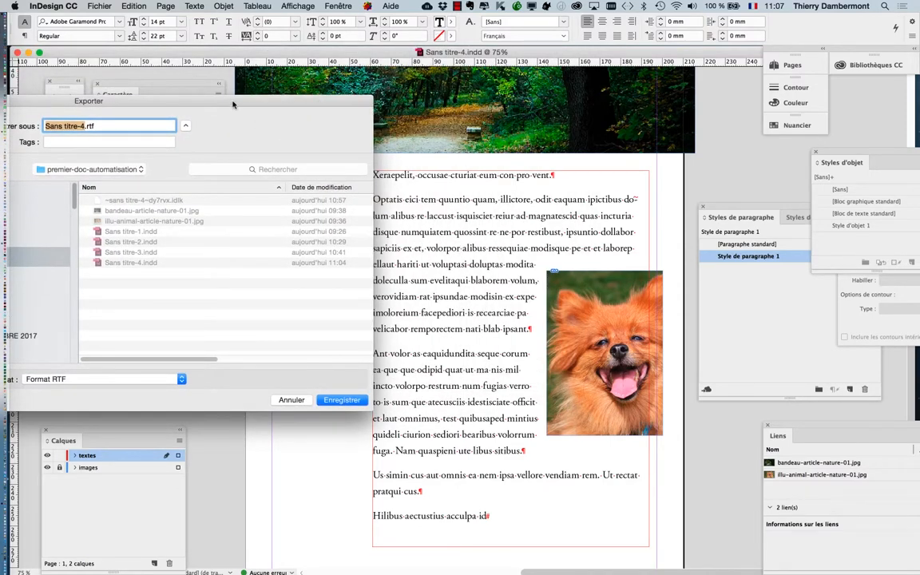
drag(237, 94, 718, 99)
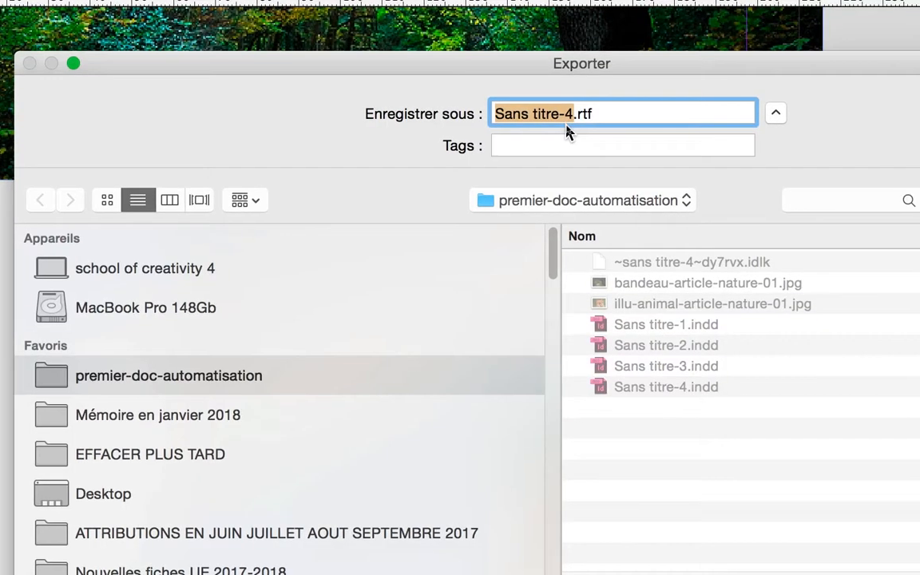
text(texte)
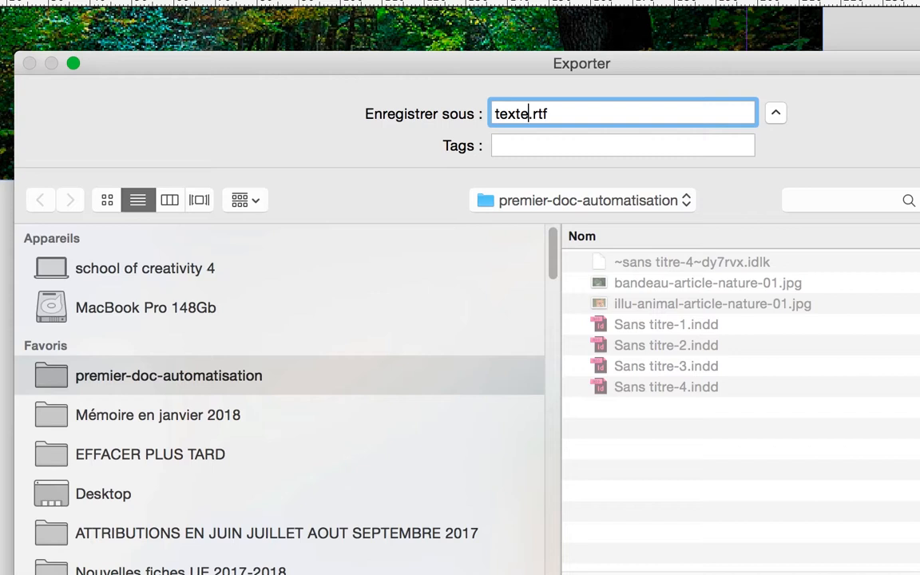
text(-artic)
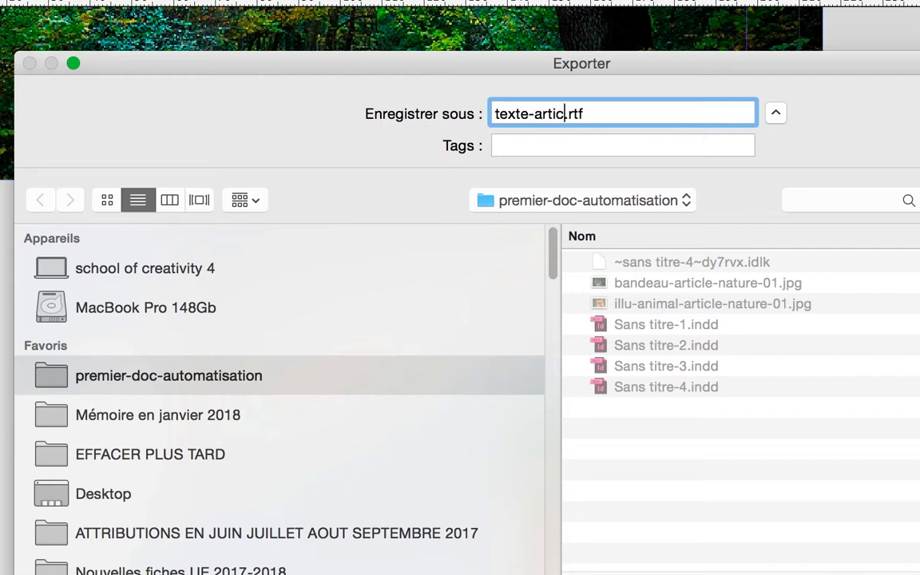
text(le-na)
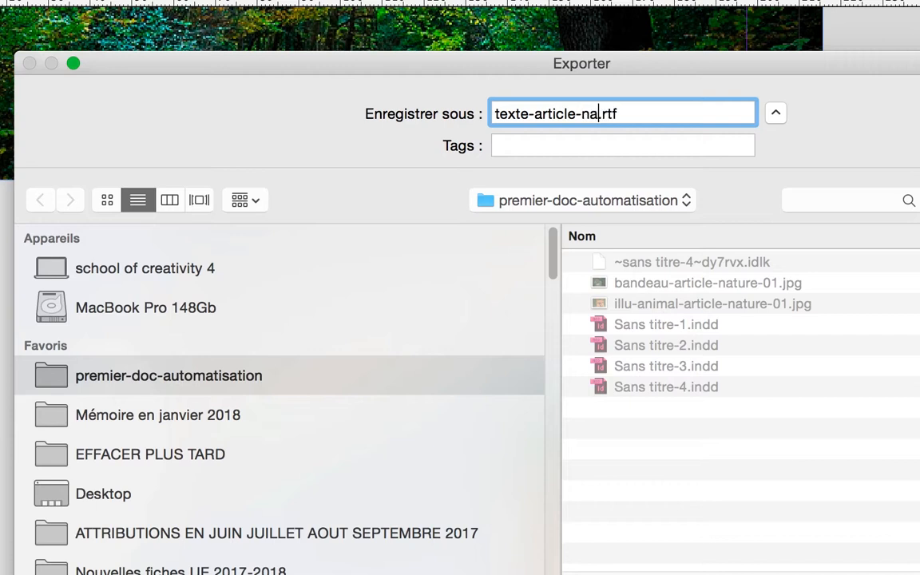
text(ture-01)
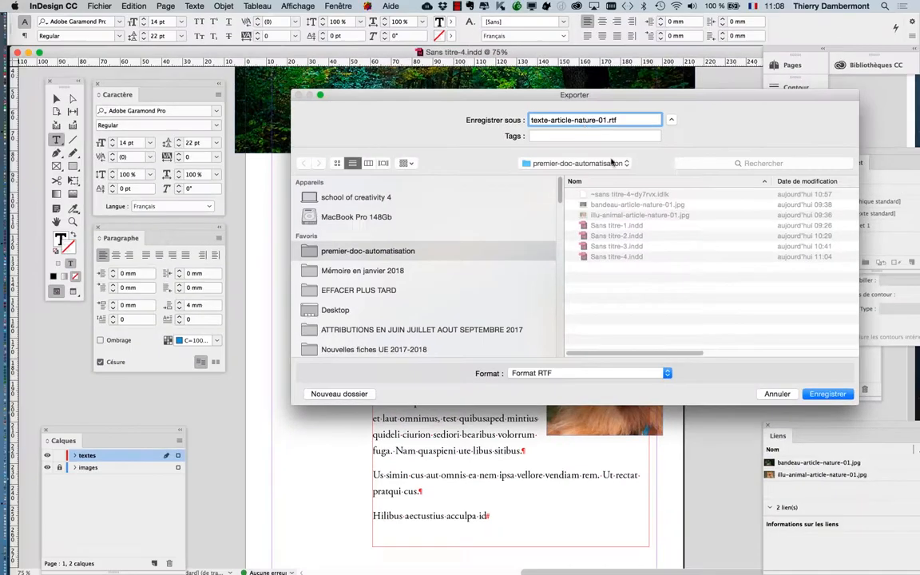
click(830, 394)
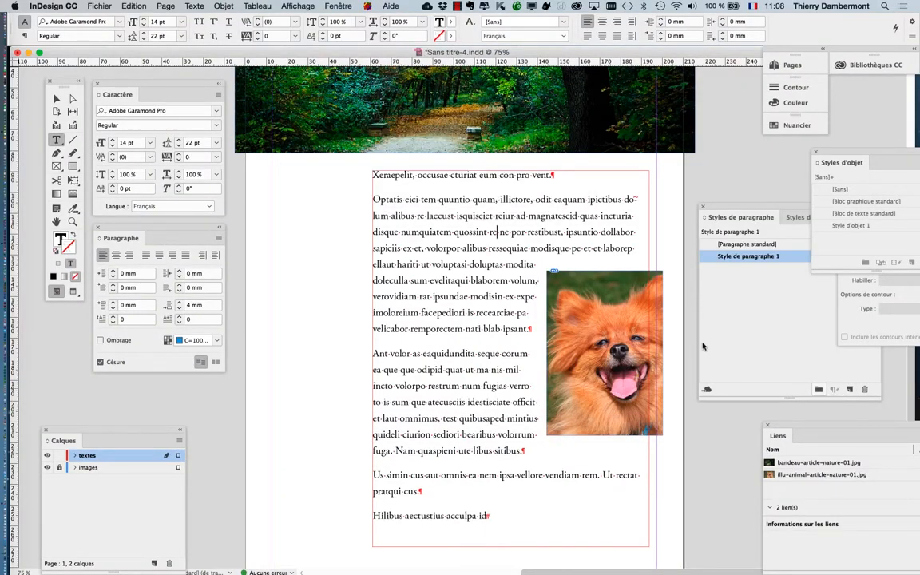
Switch to Finder, open the premier-doc-automatisation folder in a new window and select texte-article-nature-01.rtf
click(494, 231)
key(super+Tab)
key(super+Tab)
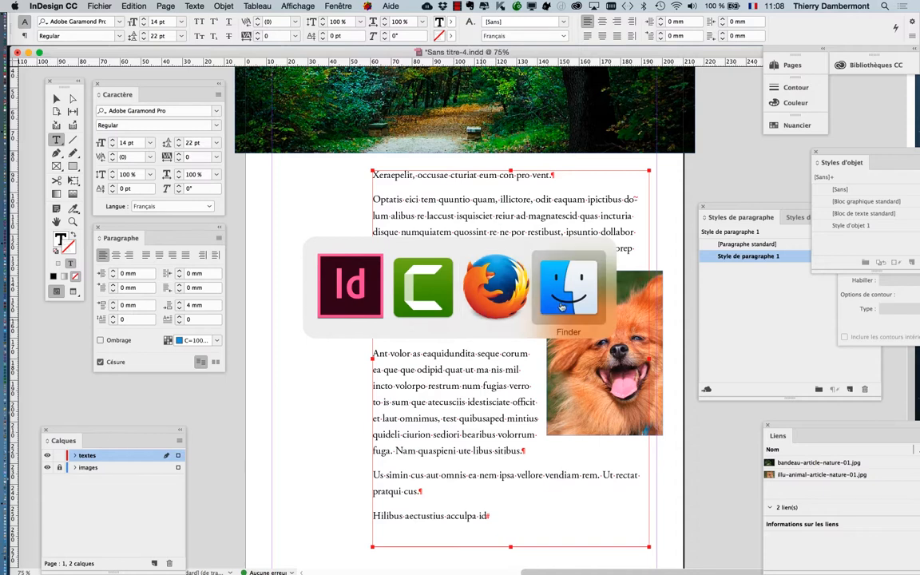
click(76, 5)
click(82, 17)
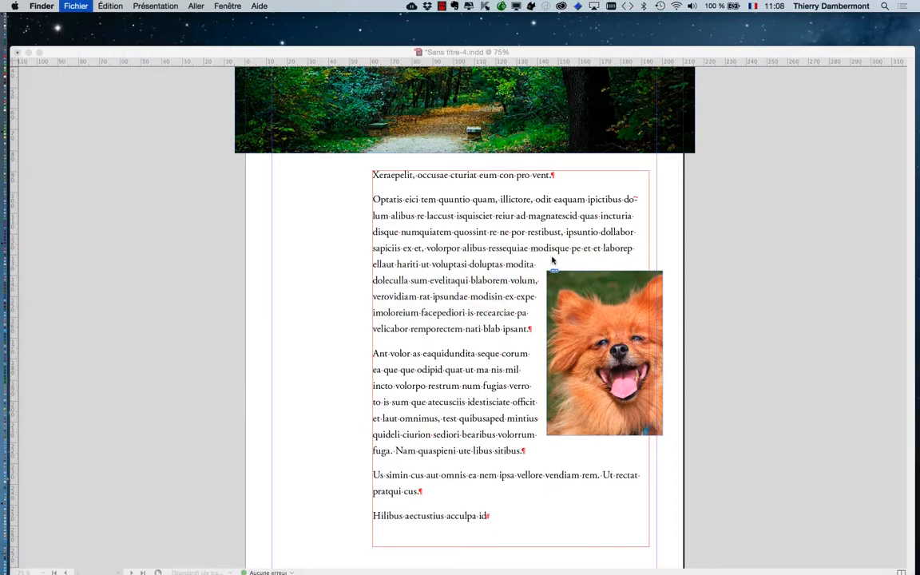
click(208, 190)
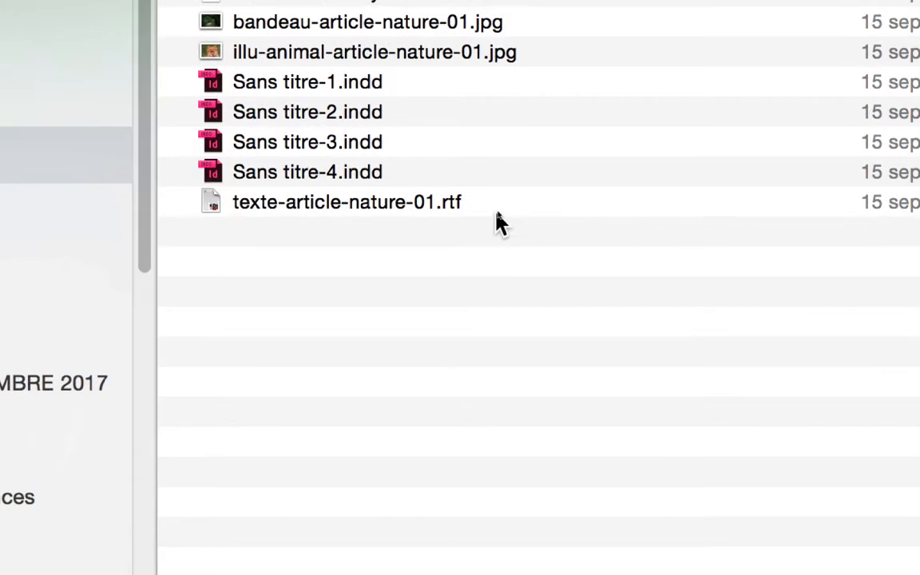
click(520, 189)
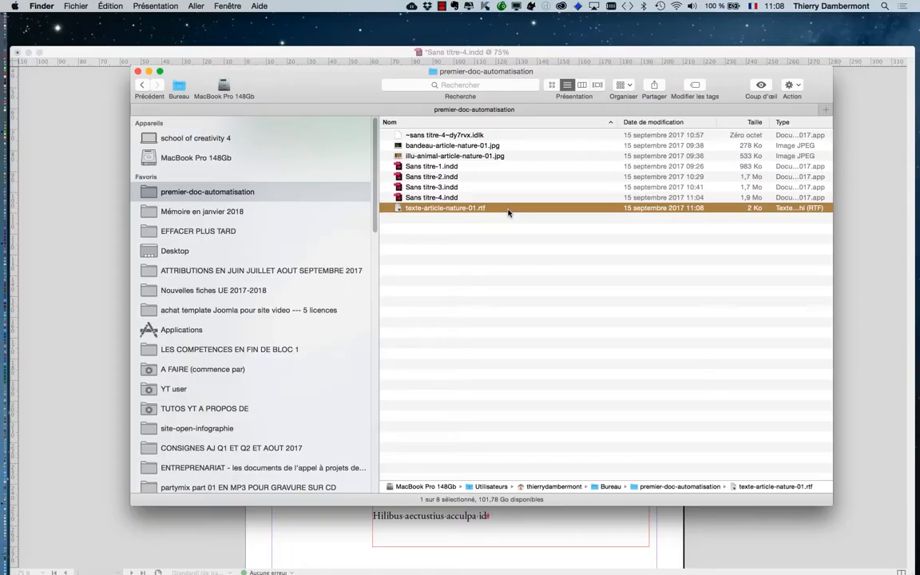
Open texte-article-nature-01.rtf in TextEdit, review the exported article text, and close the file
double_click(507, 208)
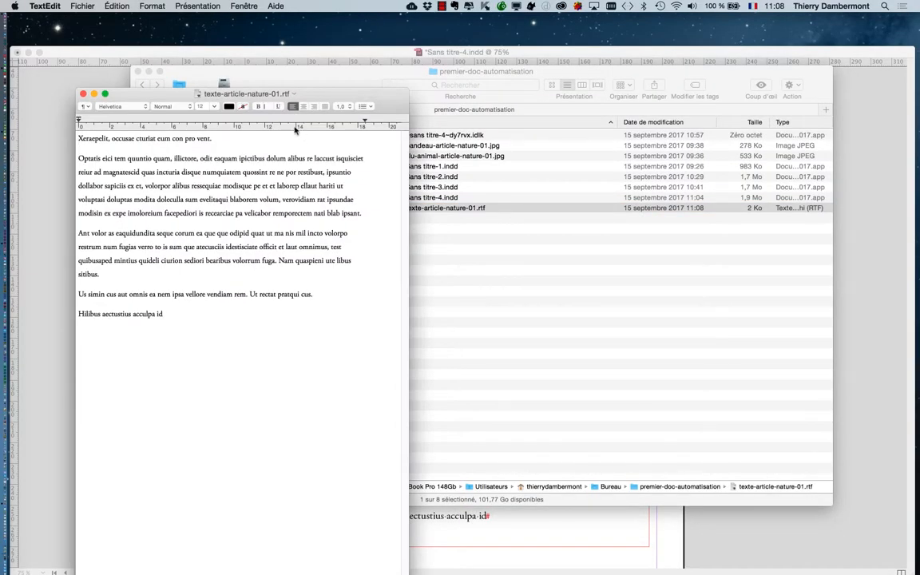
drag(315, 95, 410, 40)
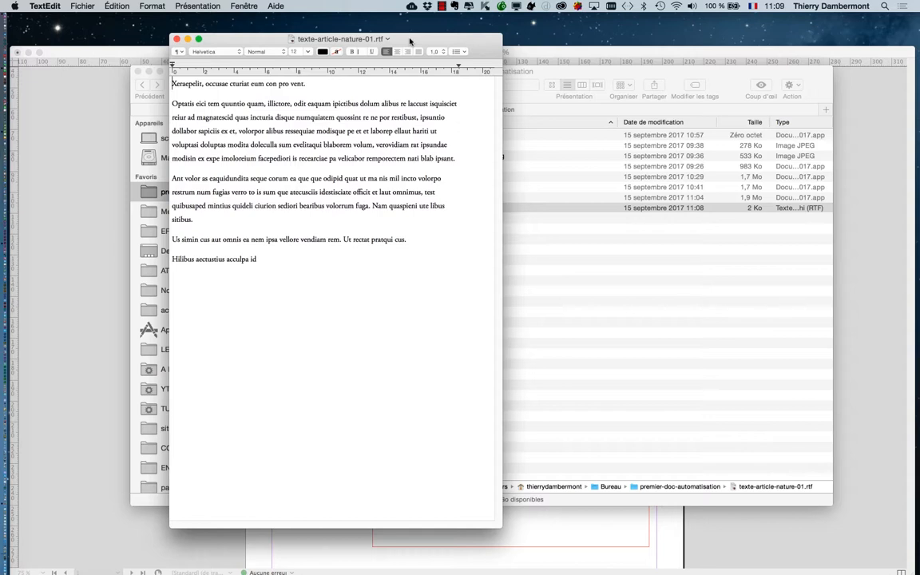
click(176, 39)
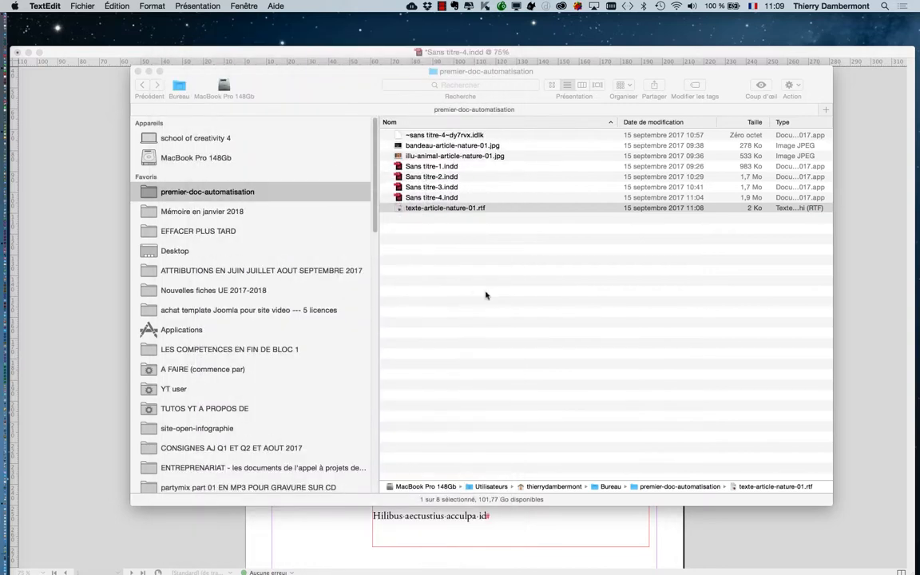
Reopen the exported RTF file to examine its text once more, quit TextEdit and close the Finder folder window
click(491, 288)
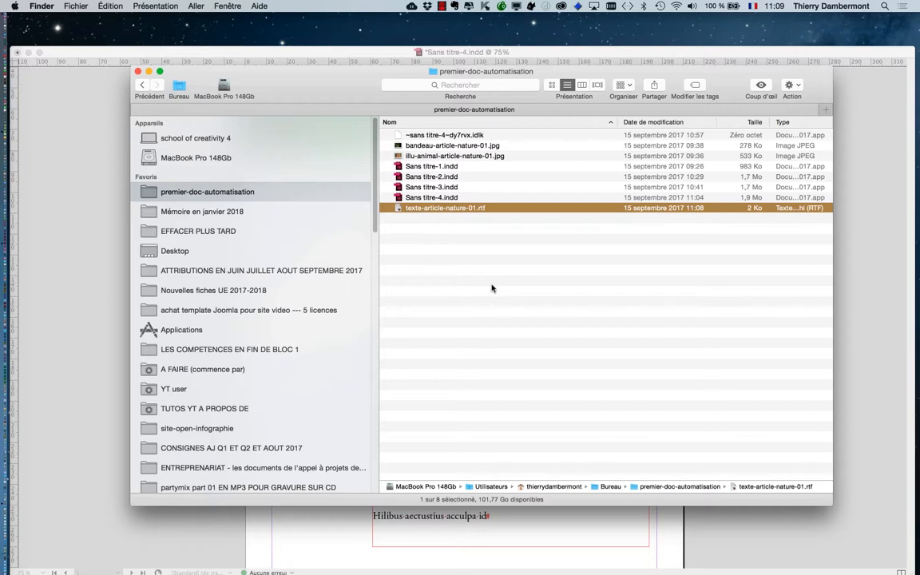
double_click(515, 210)
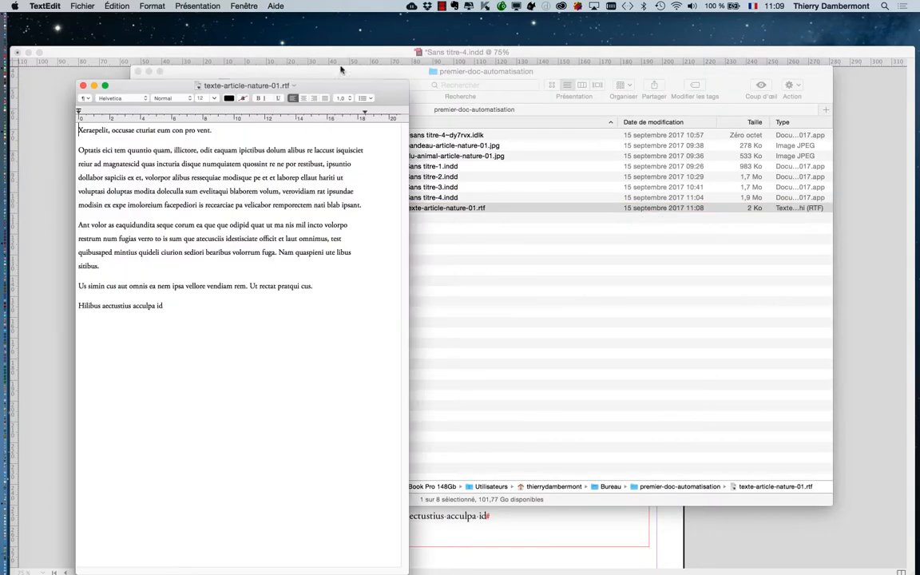
drag(120, 83, 76, 39)
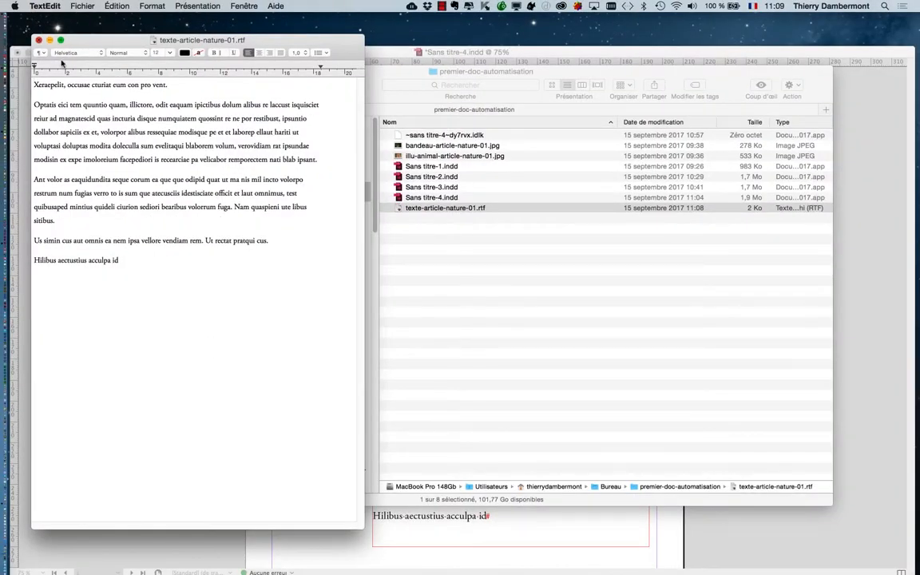
key(super+q)
click(493, 286)
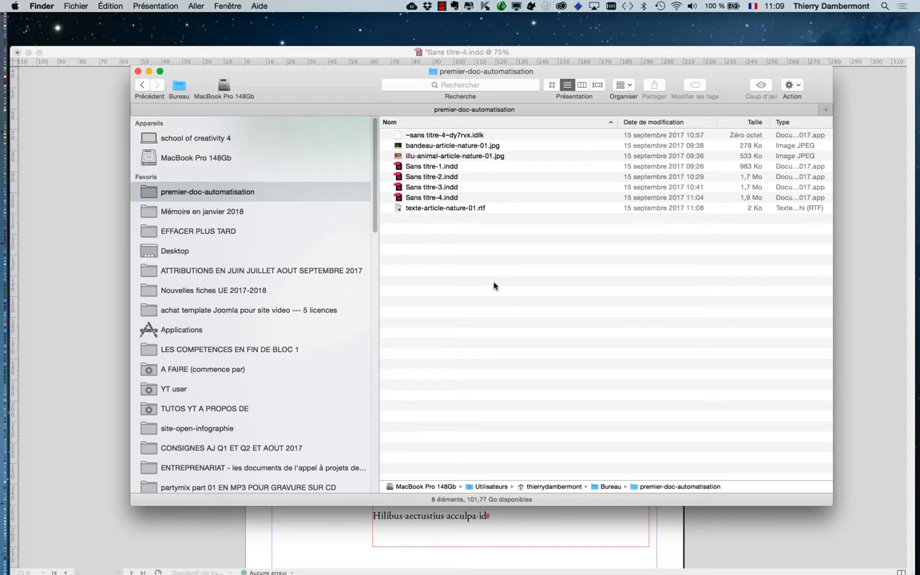
click(137, 72)
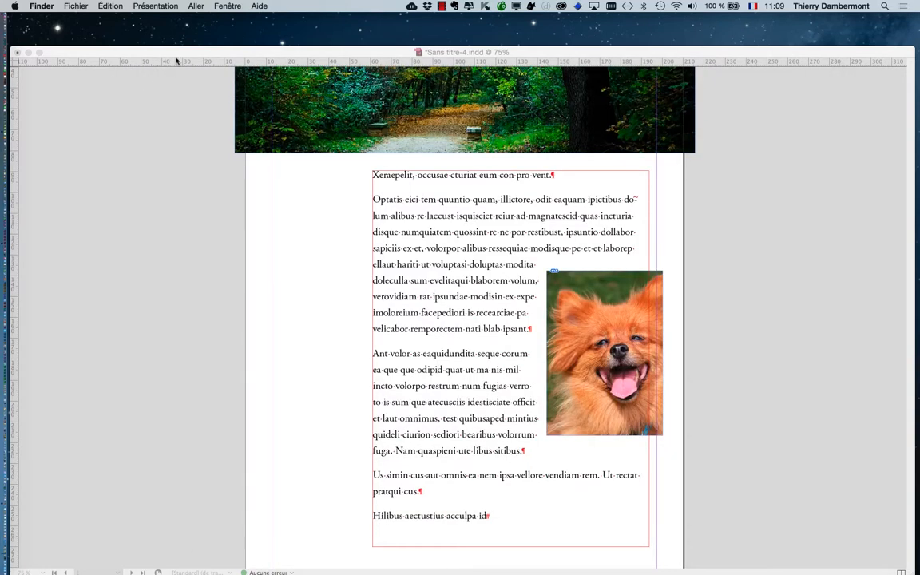
Return to the InDesign layout and delete all the article text from its frame
click(177, 51)
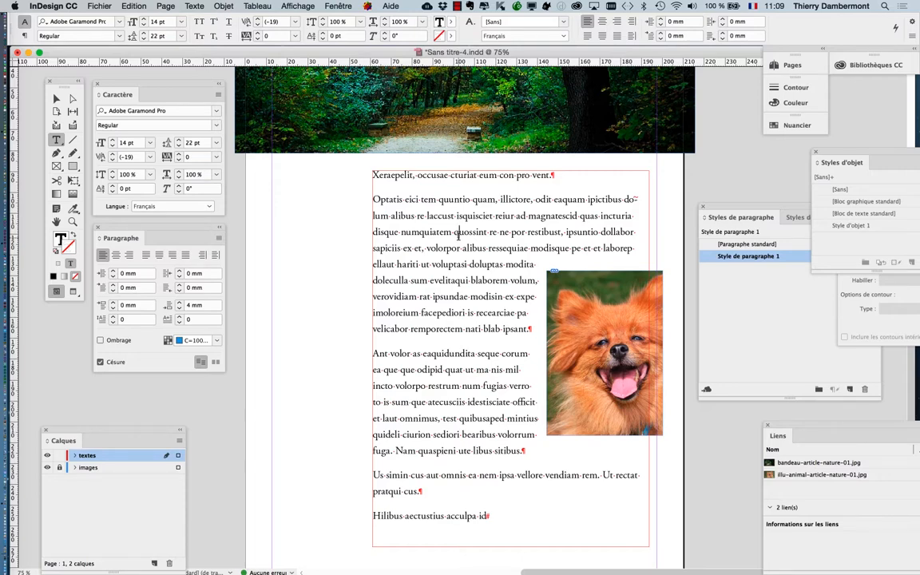
key(super+a)
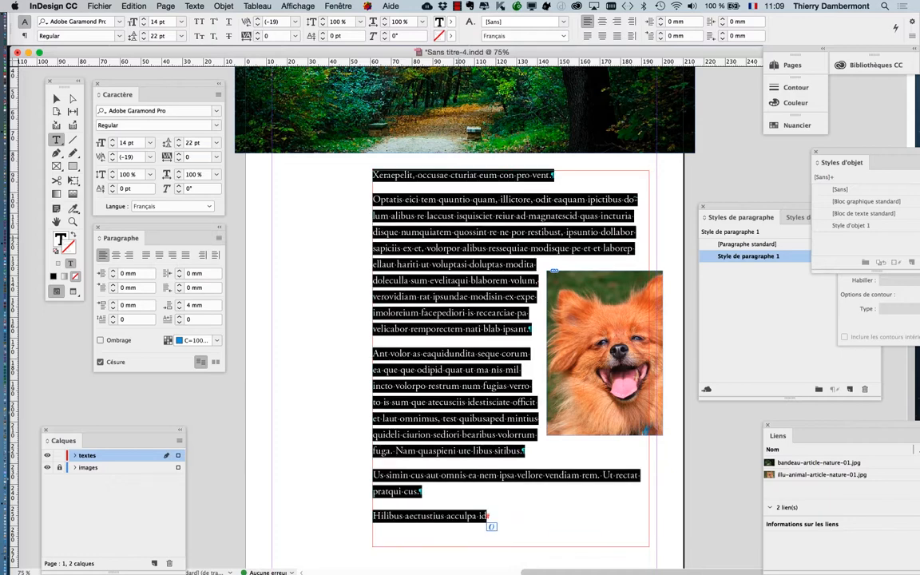
key(BackSpace)
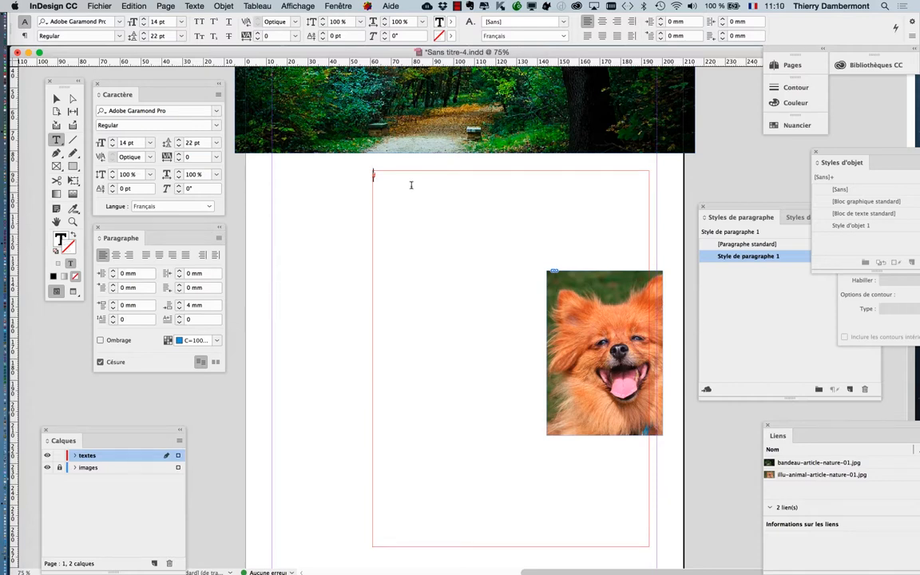
Import texte-article-nature-01.rtf from the premier-doc-automatisation folder into the emptied article frame
click(101, 6)
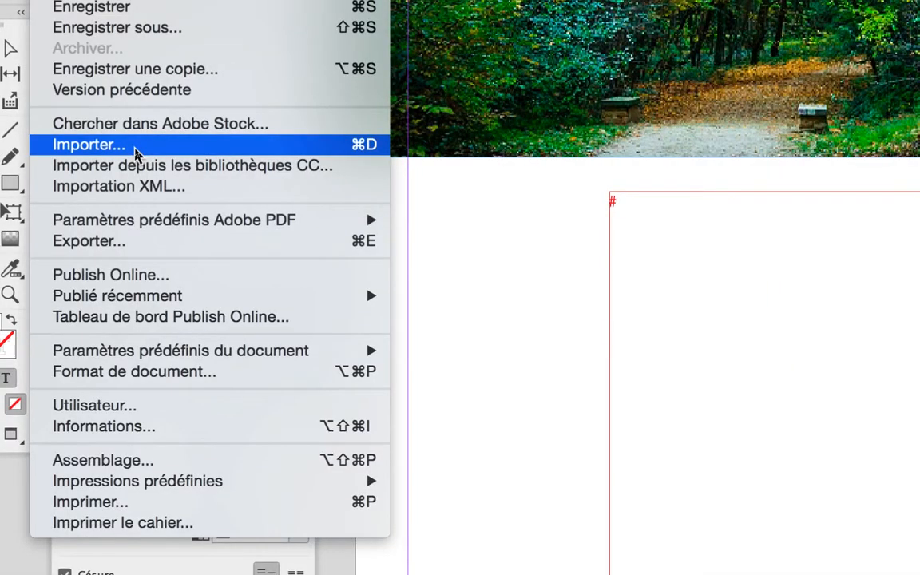
click(136, 152)
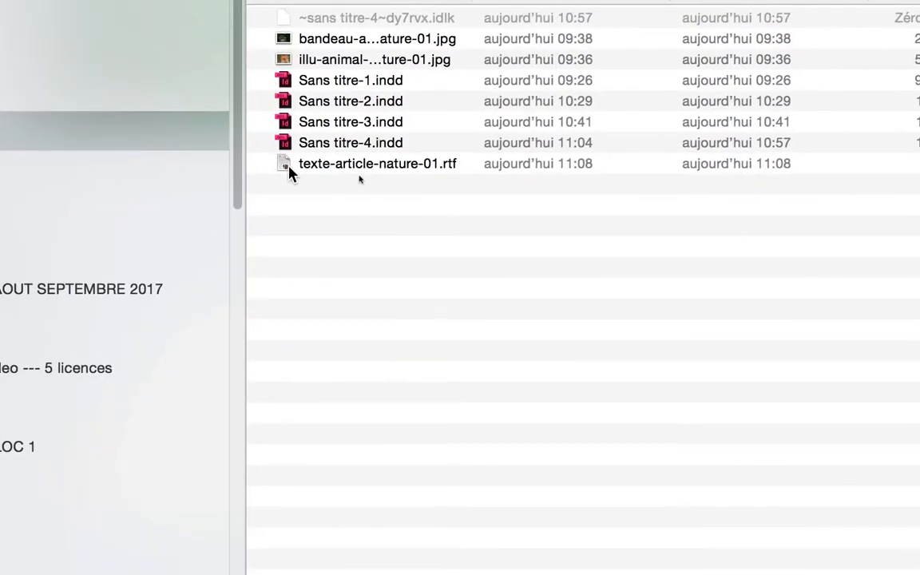
click(289, 174)
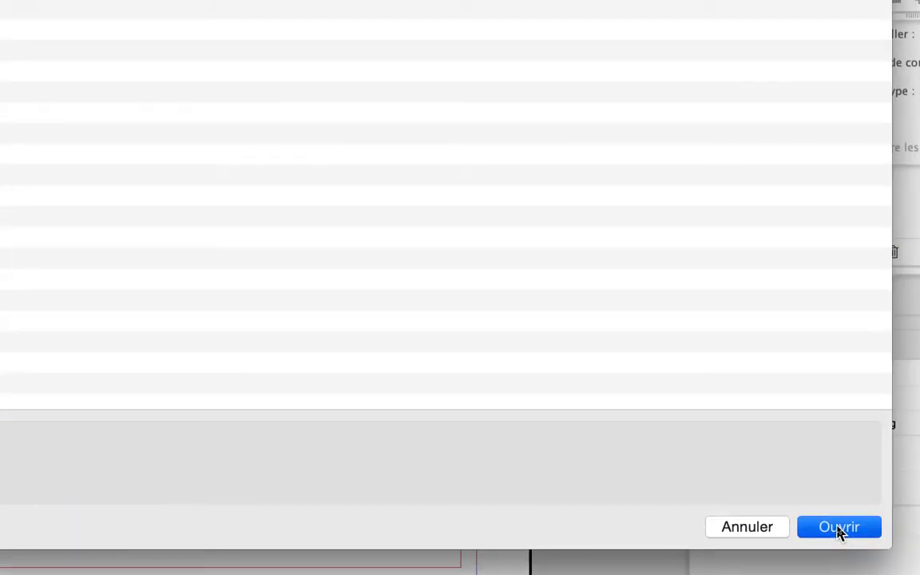
click(838, 528)
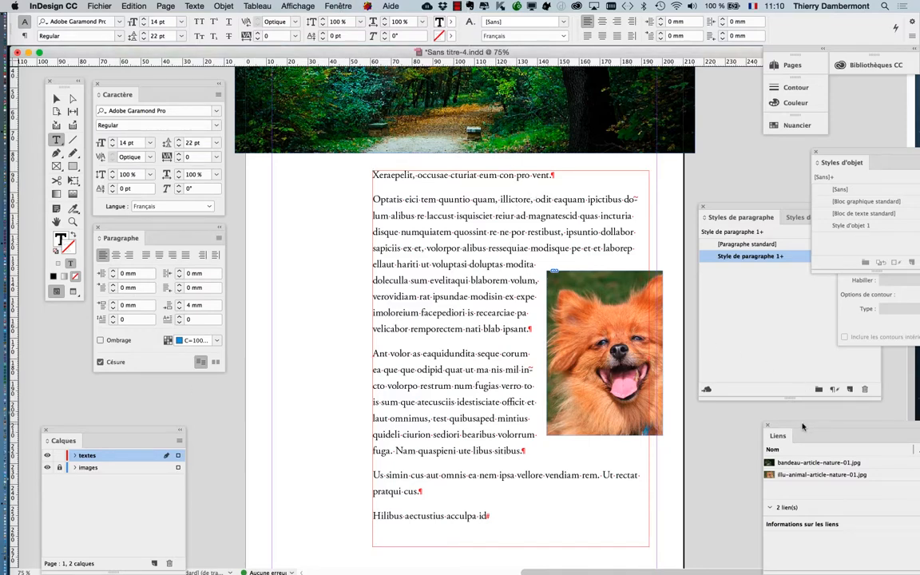
Bring the list of linked files over the page, enlarge it and check whether the imported text is linked
drag(806, 427, 288, 82)
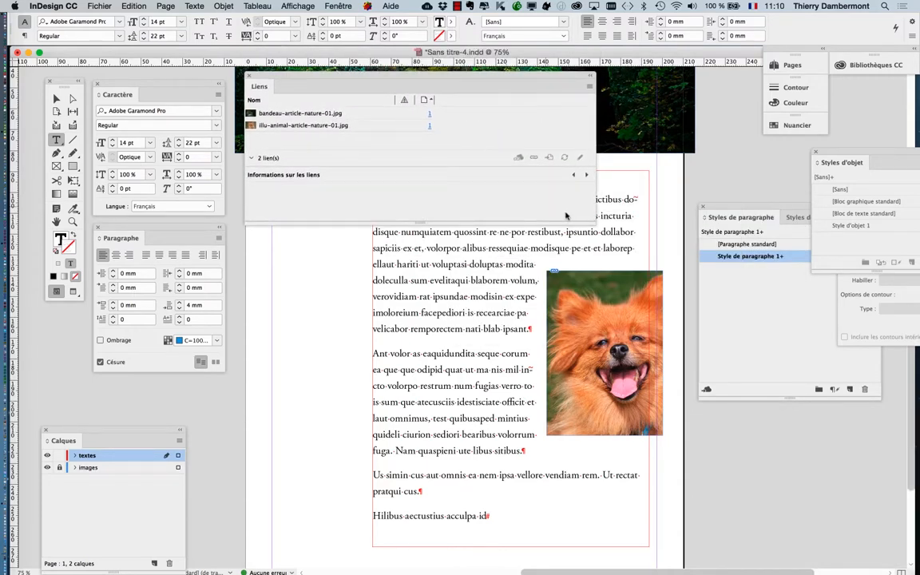
drag(593, 224, 593, 259)
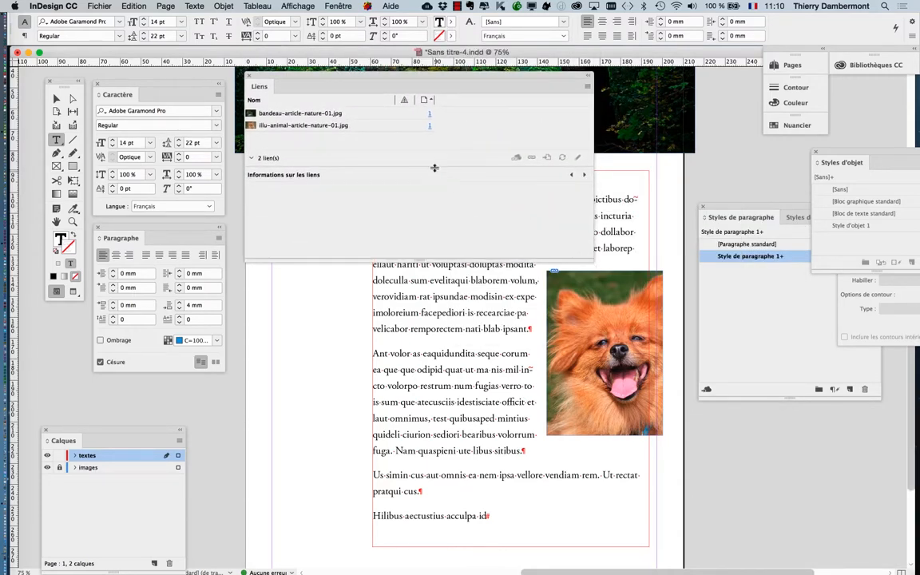
drag(434, 166, 427, 186)
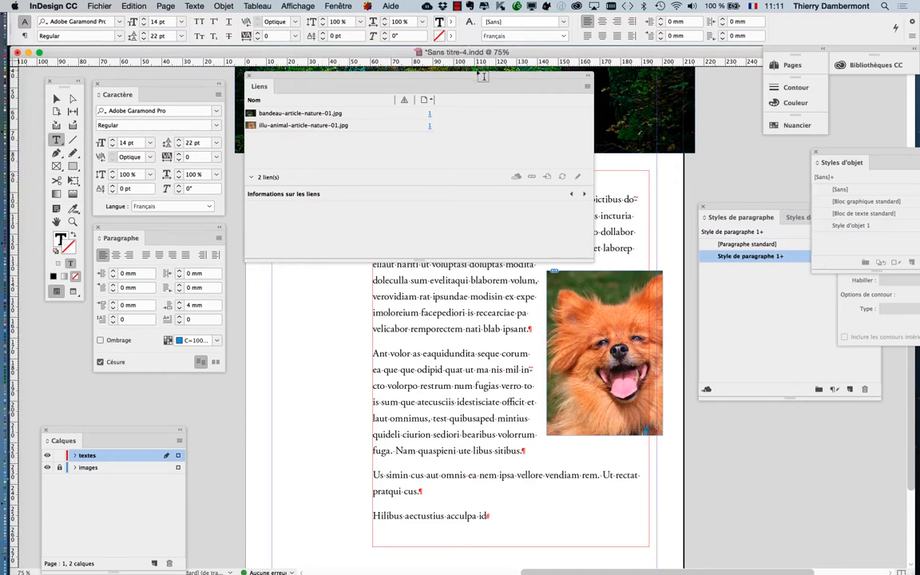
Move the list of linked files clear of the article and delete all the imported text from the frame
drag(478, 77, 695, 101)
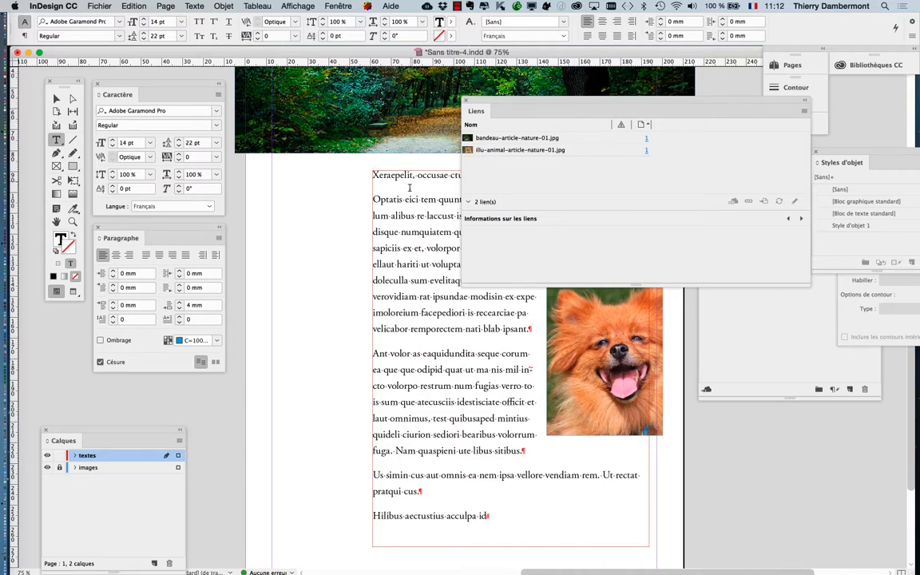
drag(492, 107, 684, 124)
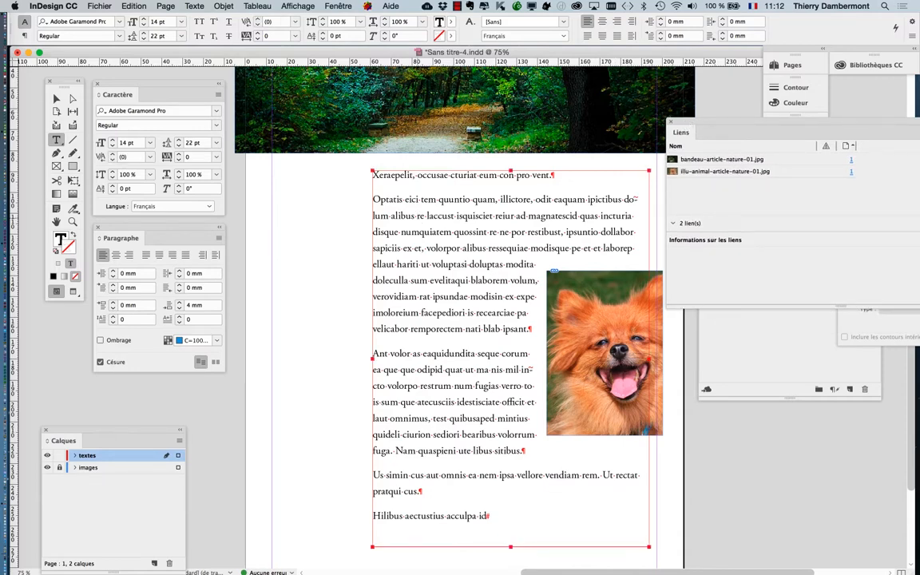
key(super+a)
key(BackSpace)
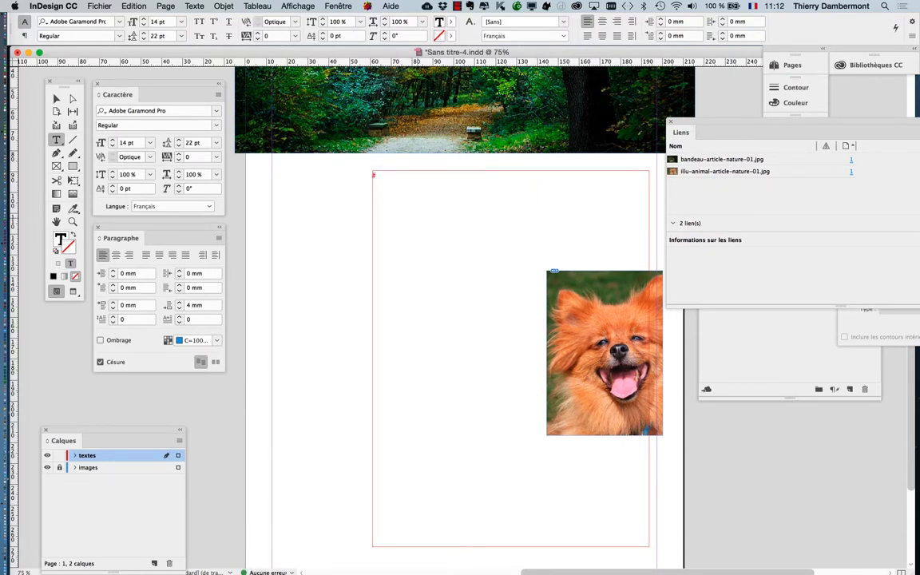
Enable "Créer des liens avec les fichiers de texte et de feuilles de calcul importés" in the Gestion des fichiers preferences
click(47, 5)
mouse_move(52, 30)
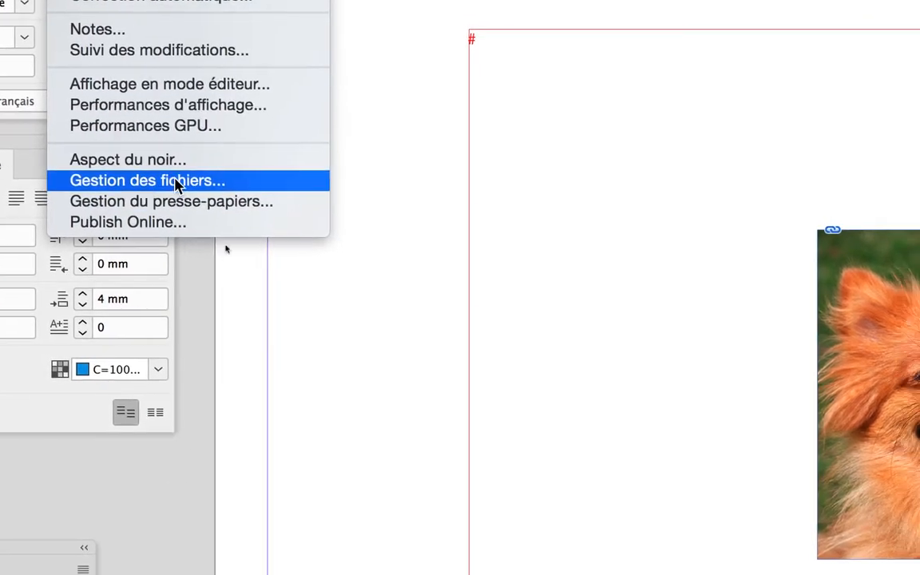
click(191, 187)
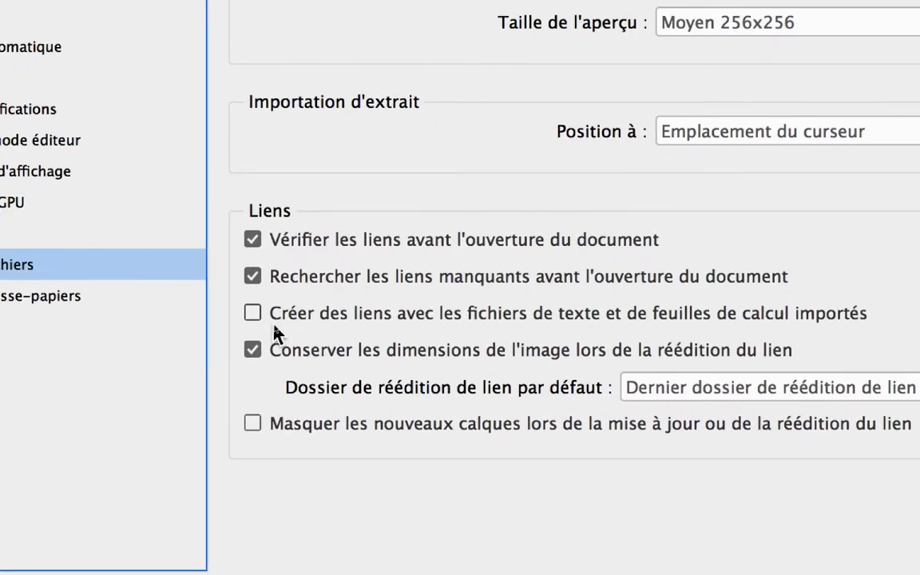
click(284, 322)
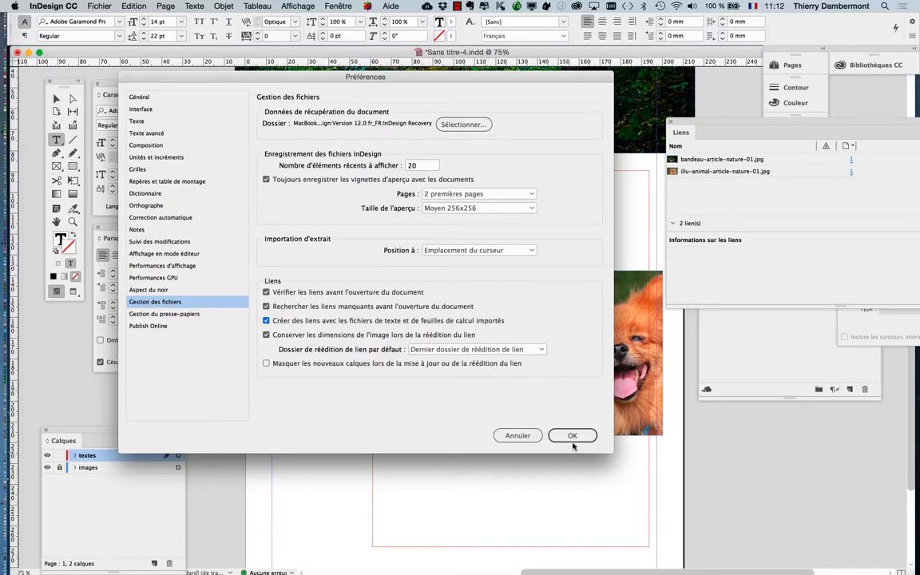
click(572, 435)
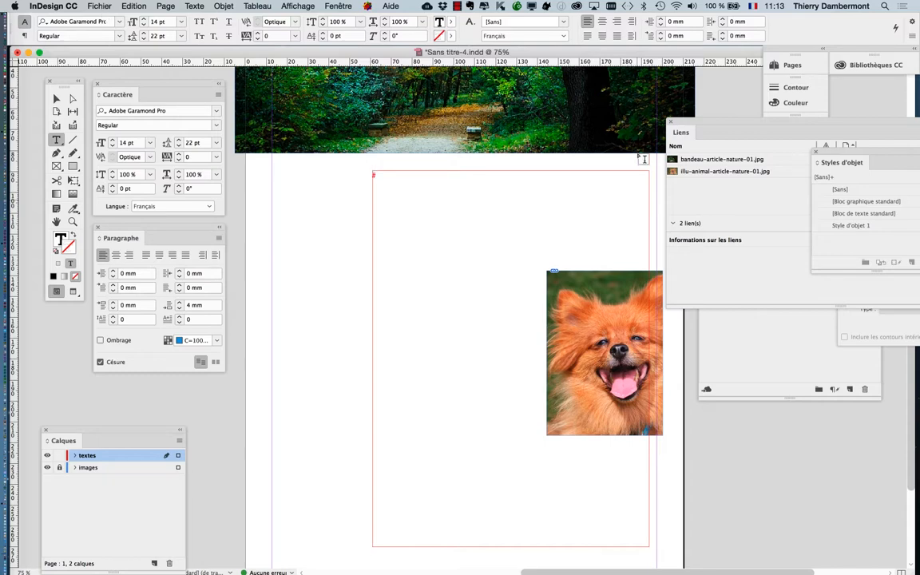
Import texte-article-nature-01.rtf again into the empty article frame, with the option to replace the selected item on
click(99, 6)
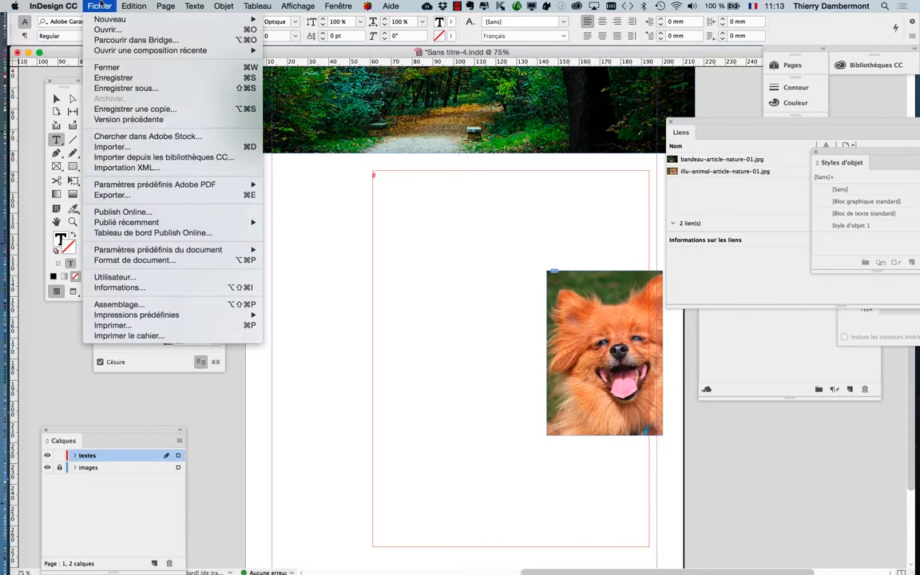
click(128, 149)
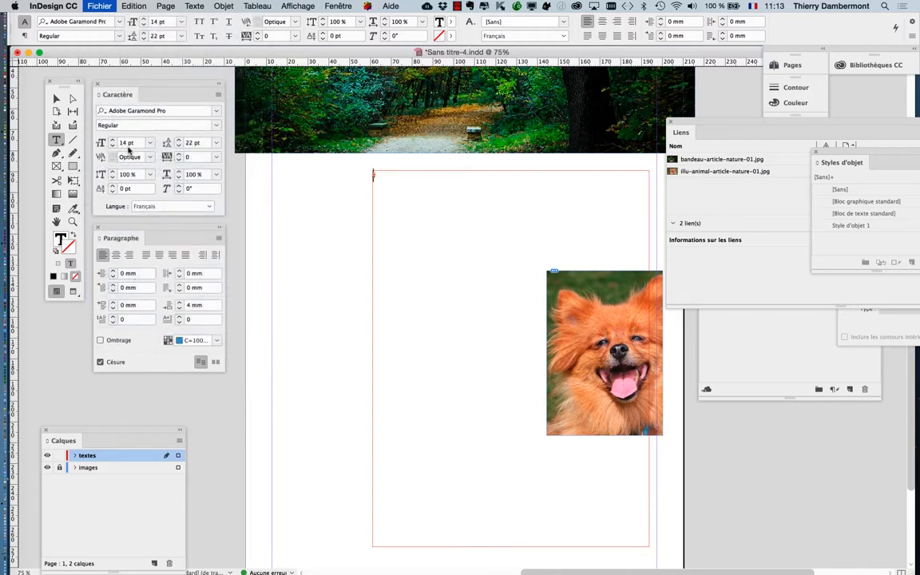
click(130, 156)
click(423, 174)
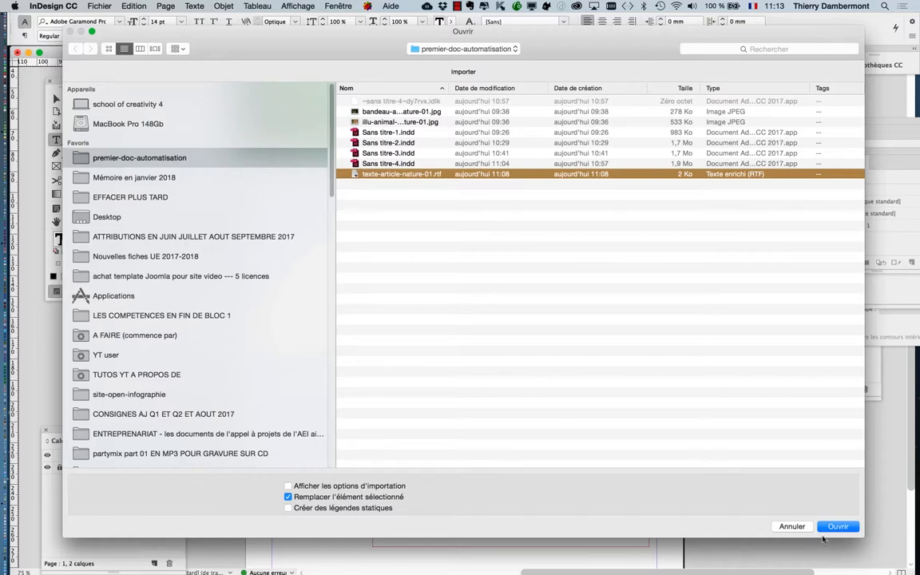
click(835, 527)
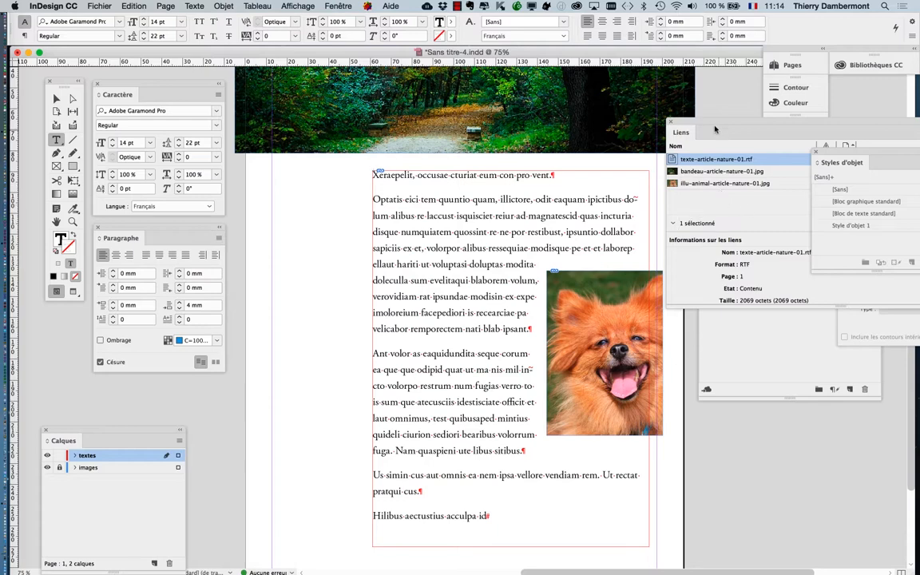
Bring the list of linked files over the page and examine the link information of texte-article-nature-01.rtf
drag(707, 122, 338, 275)
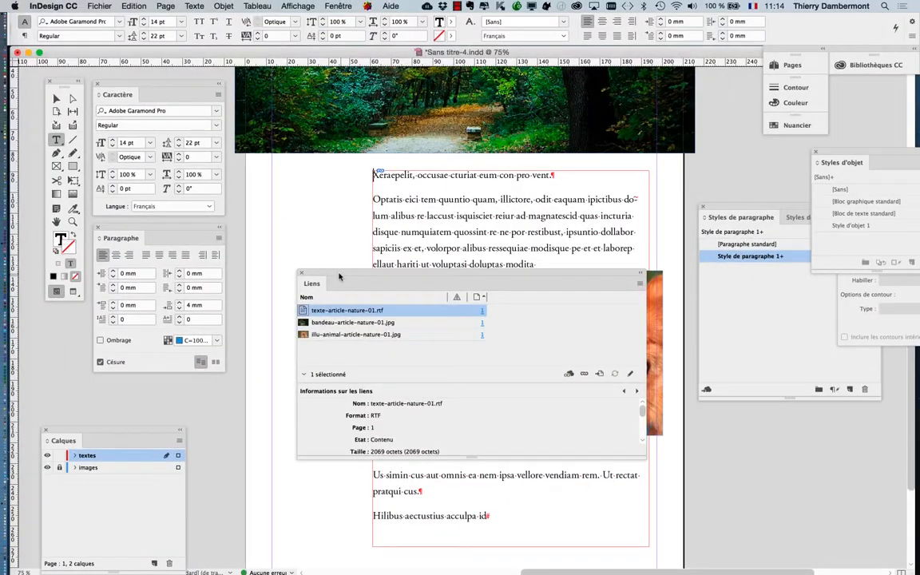
drag(338, 274, 495, 137)
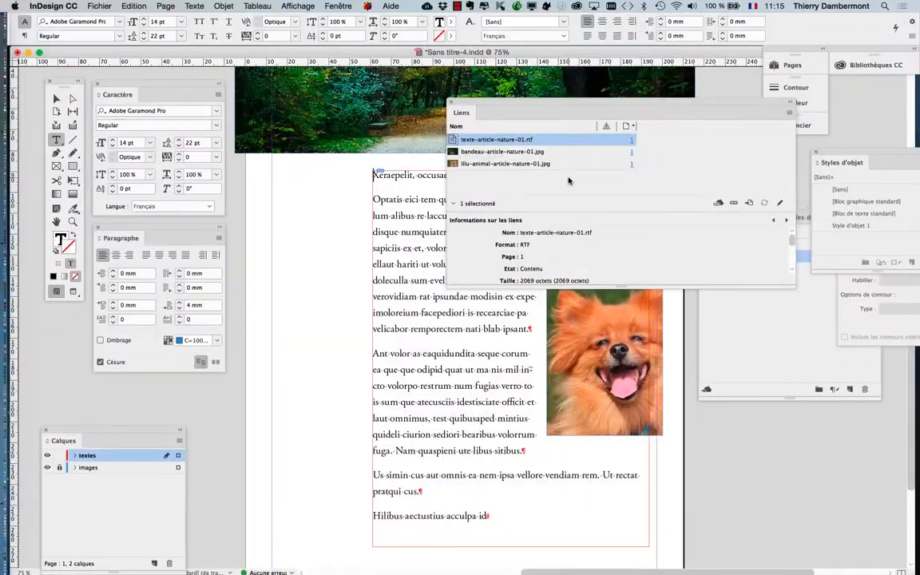
Make the list of linked files narrower and taller, and move it beside the article so the text is uncovered
drag(794, 286, 652, 321)
drag(475, 104, 691, 113)
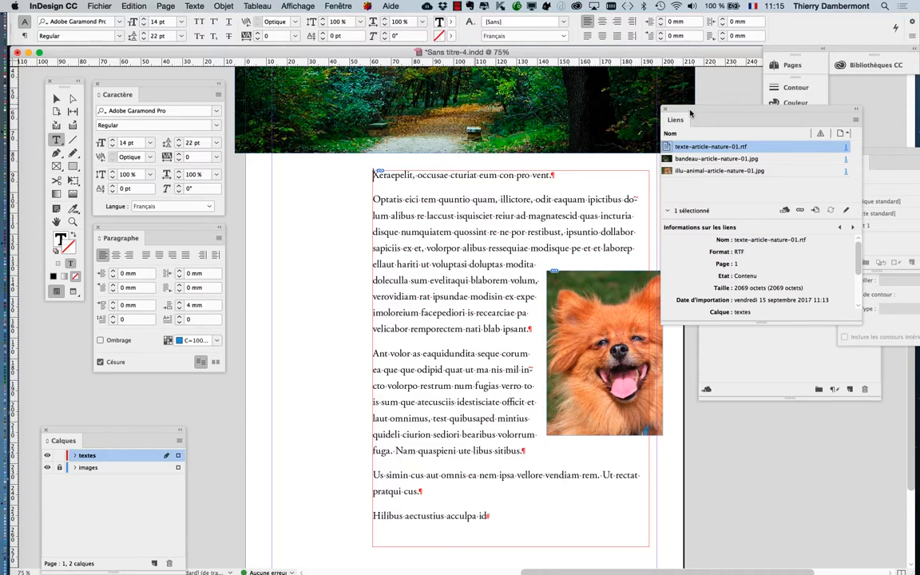
drag(691, 113, 694, 93)
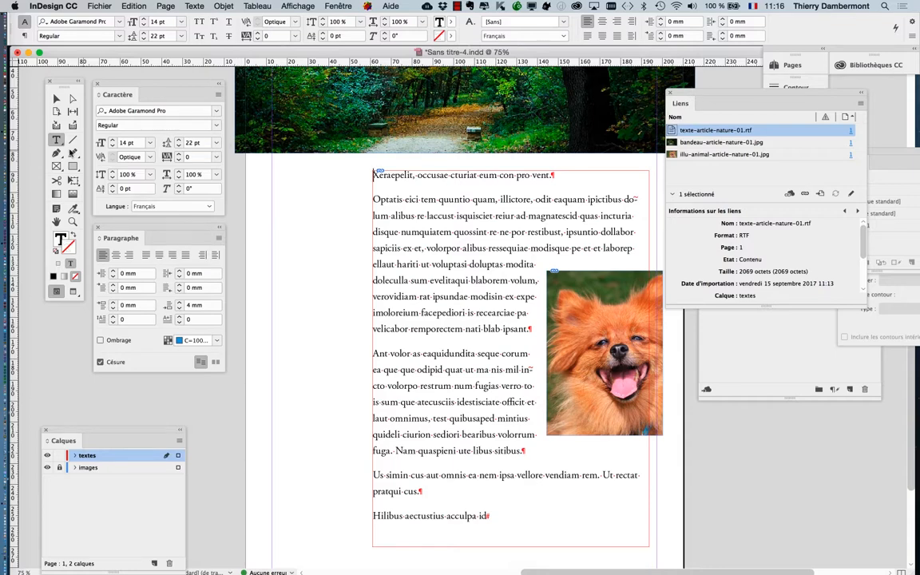
Deselect the article frame and move the list of linked files farther from the page, clear of the collapsed panels
click(56, 98)
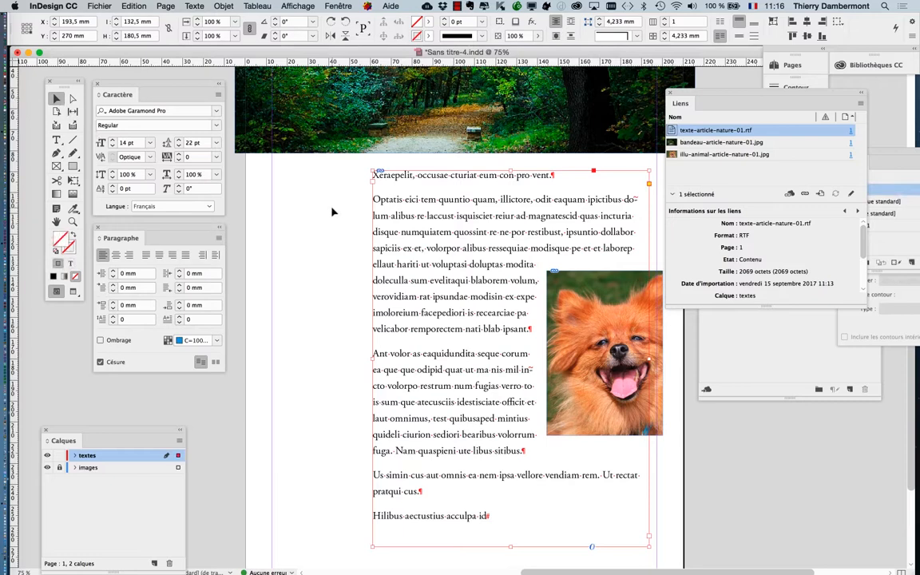
click(333, 212)
key(super+minus)
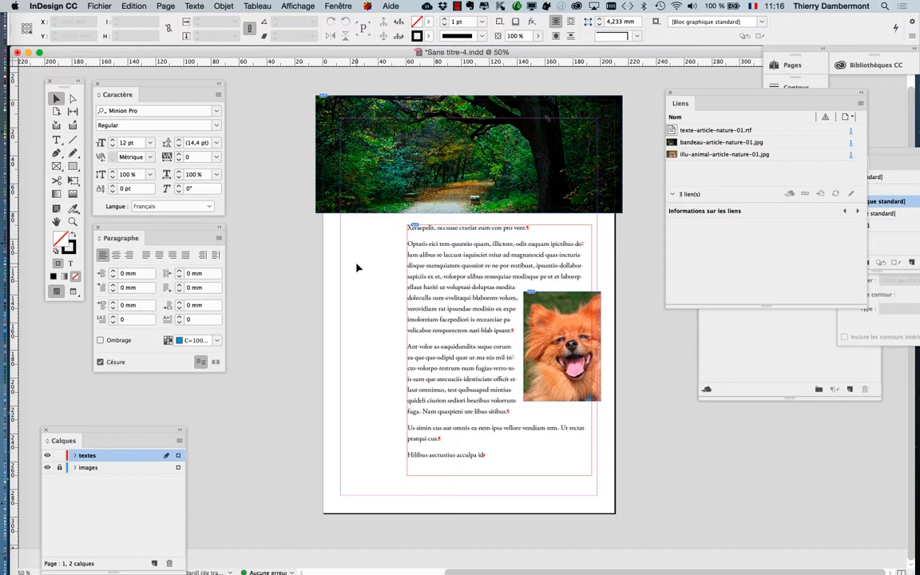
key(super+minus)
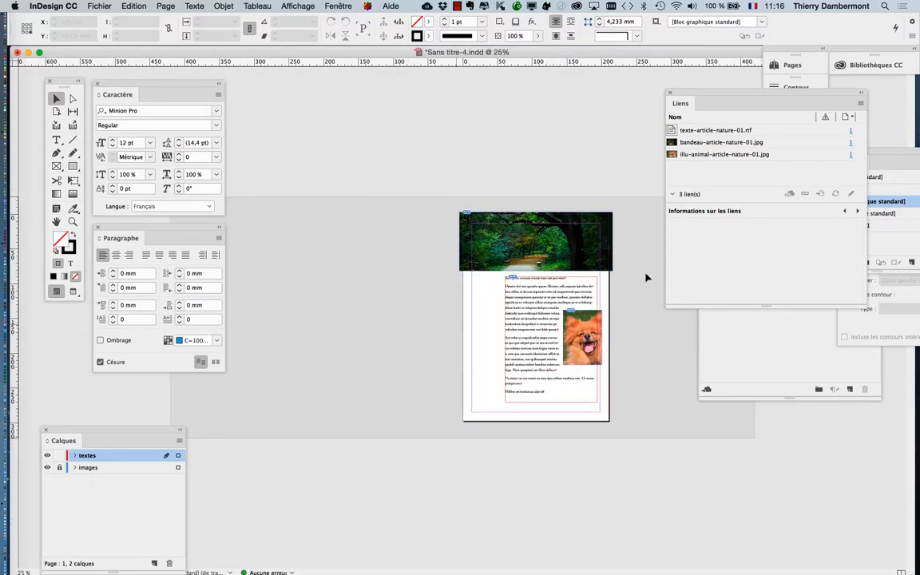
drag(687, 95, 721, 159)
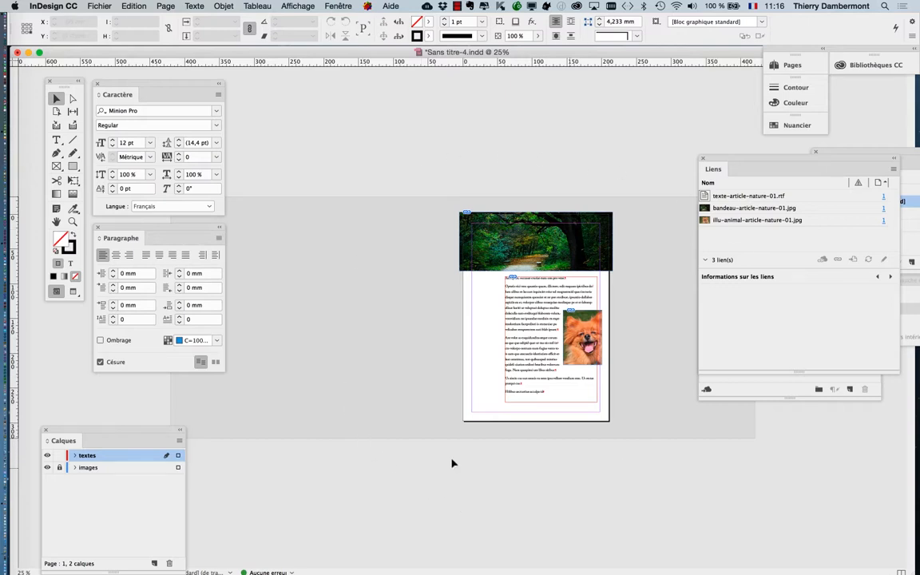
Examine the horizontal and vertical pasteboard margins in the Repères et table de montage preferences, and close the preferences
click(73, 7)
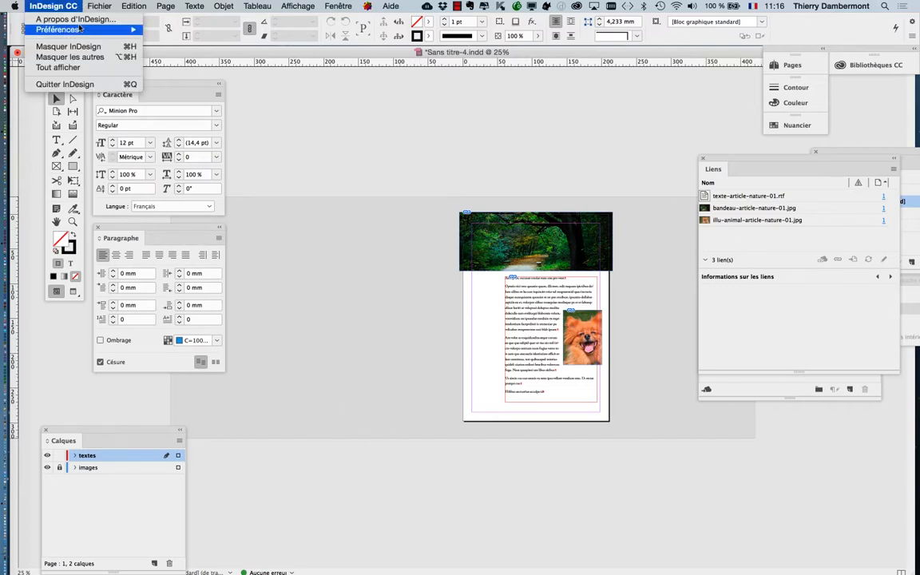
mouse_move(83, 29)
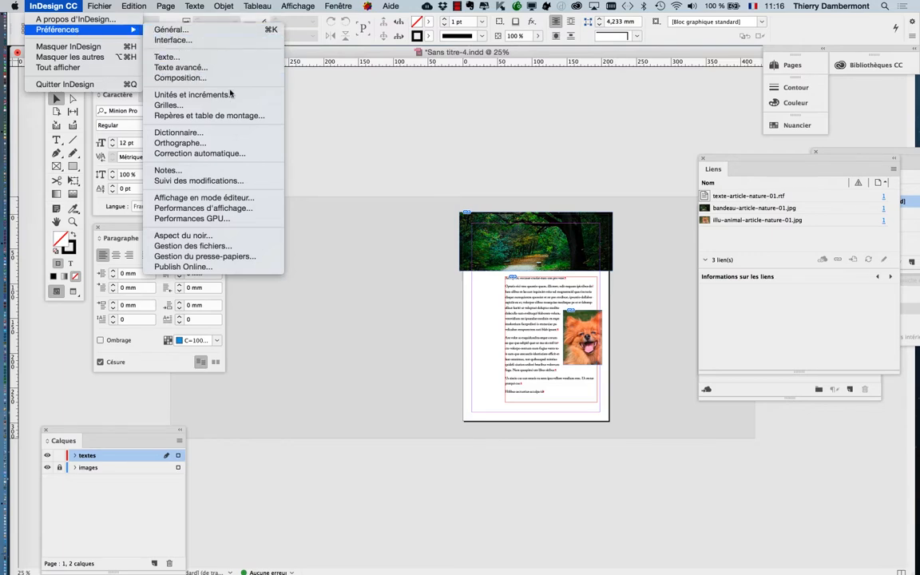
key(alt)
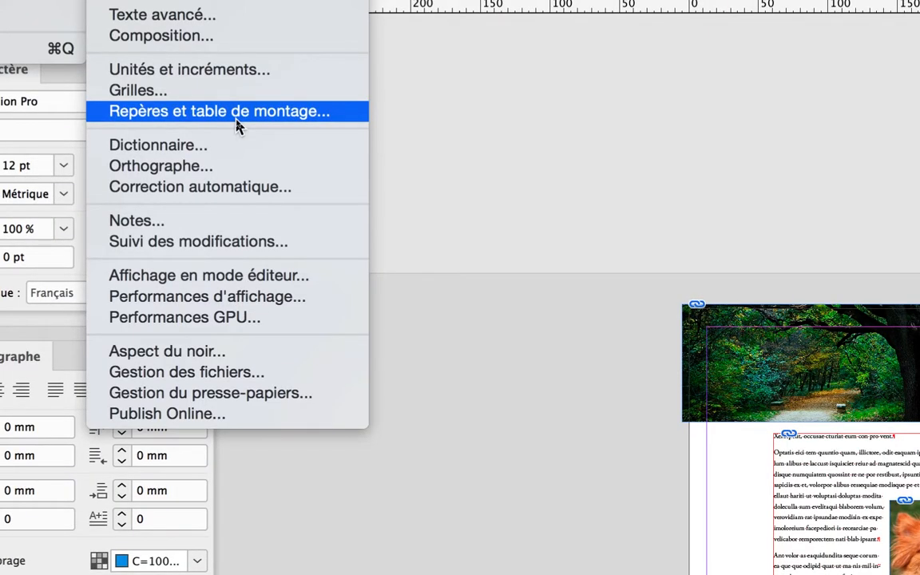
click(236, 120)
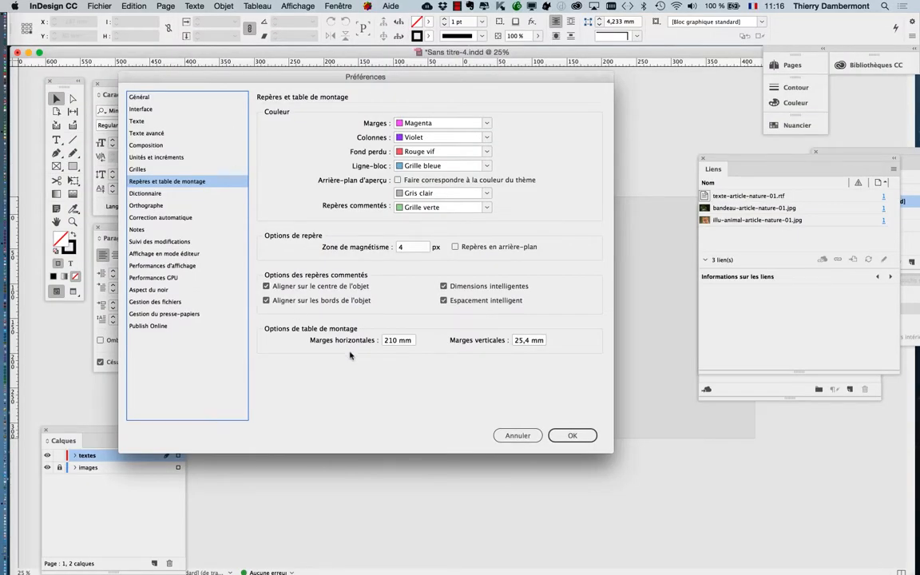
drag(357, 80, 470, 22)
drag(289, 4, 287, 8)
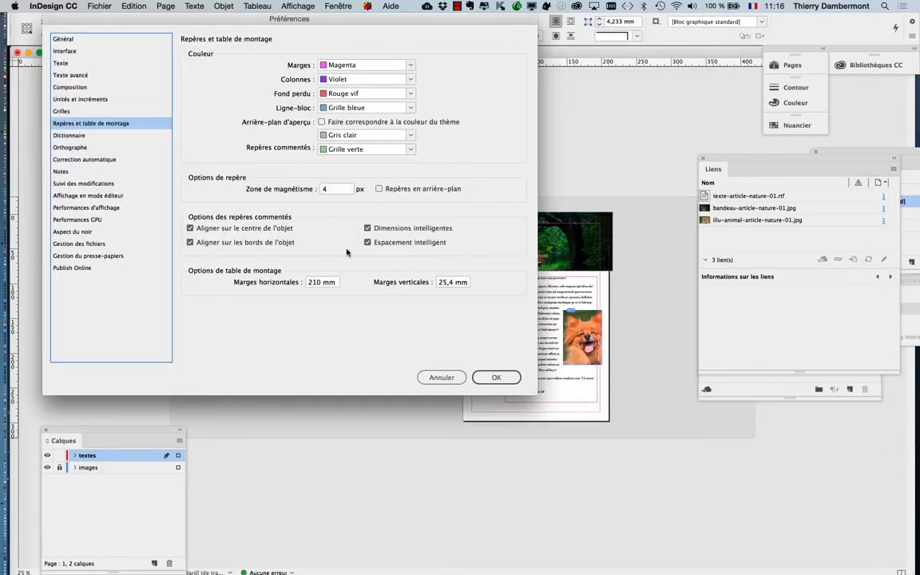
key(alt)
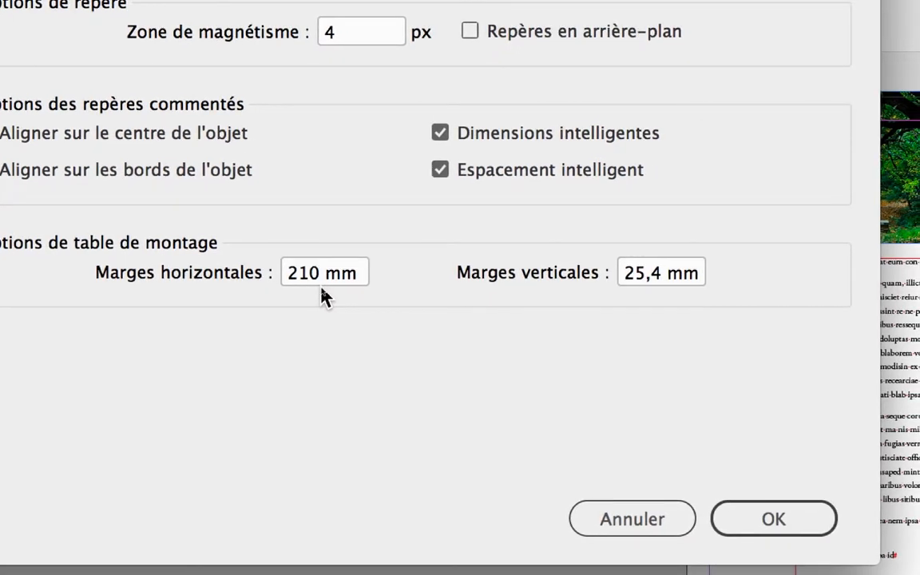
key(alt)
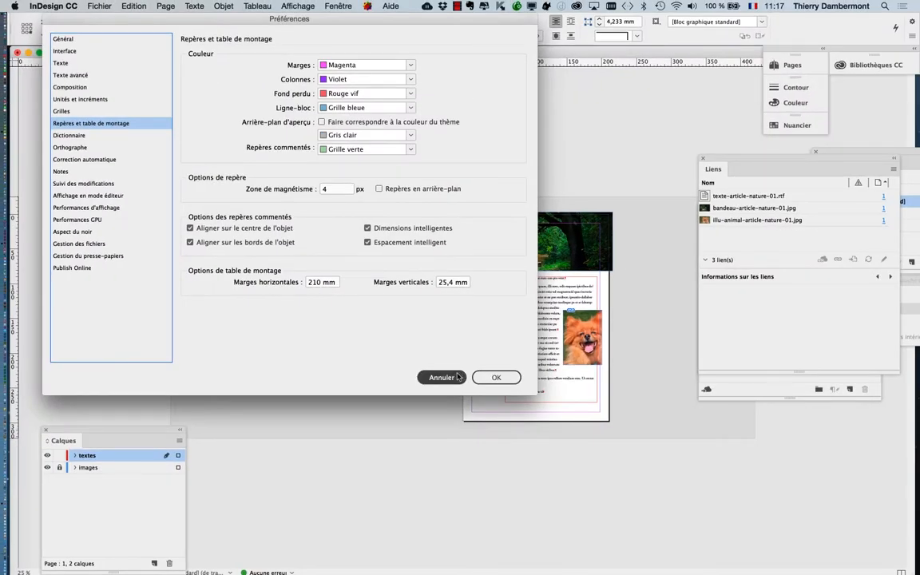
click(663, 519)
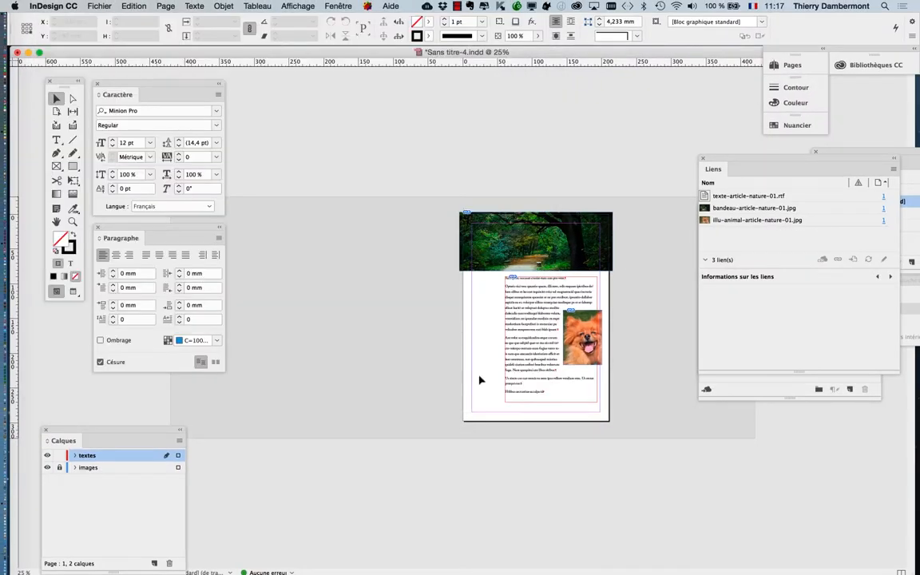
Set the pasteboard's Marges verticales to 80 mm in the Repères et table de montage preferences and display the object styles
key(super+minus)
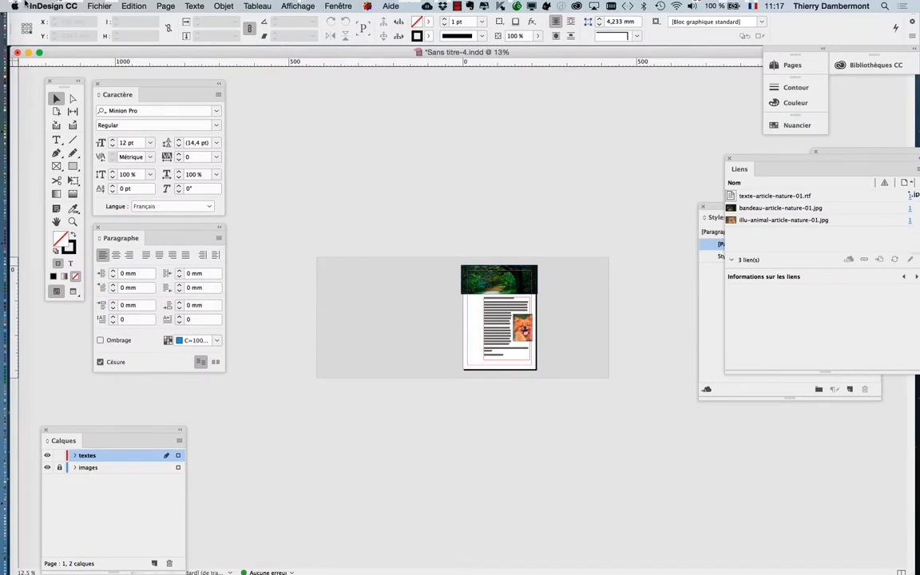
click(52, 6)
mouse_move(54, 32)
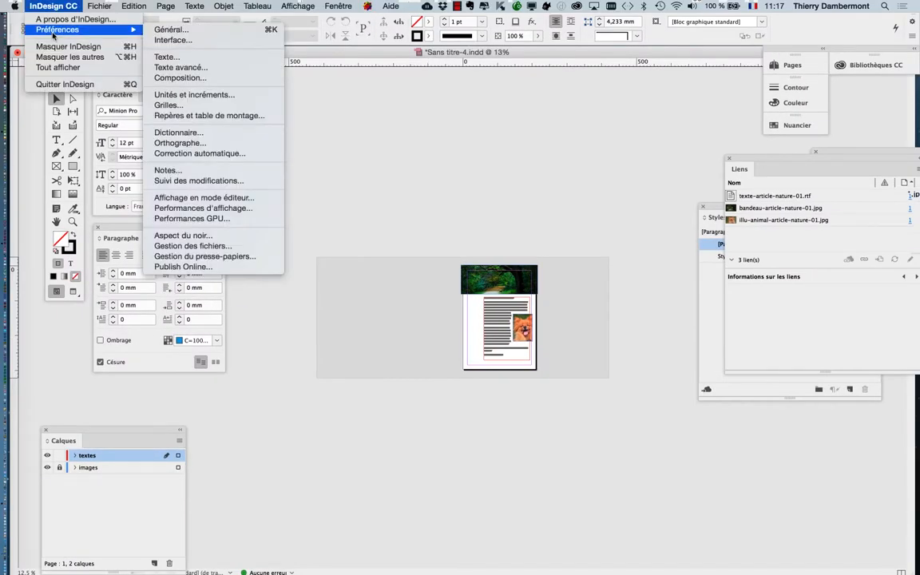
click(223, 115)
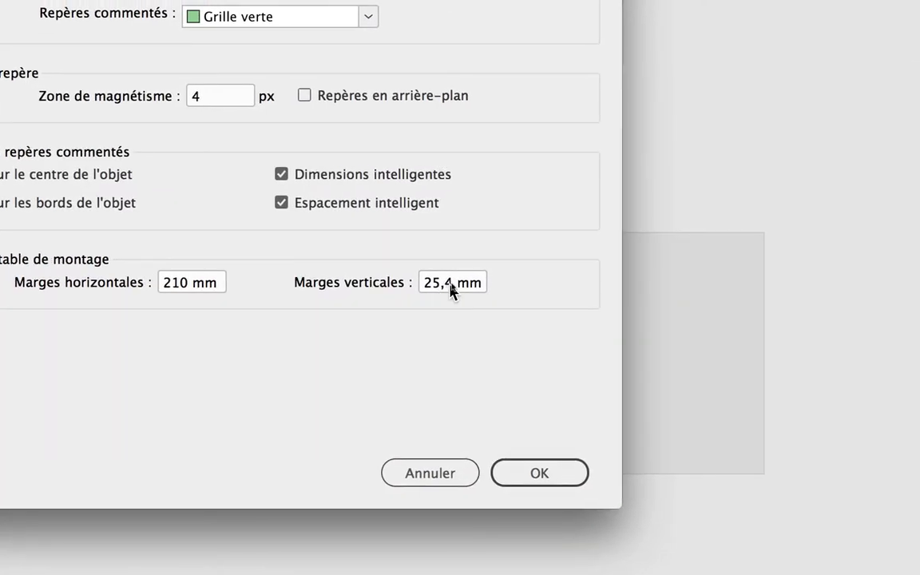
double_click(451, 286)
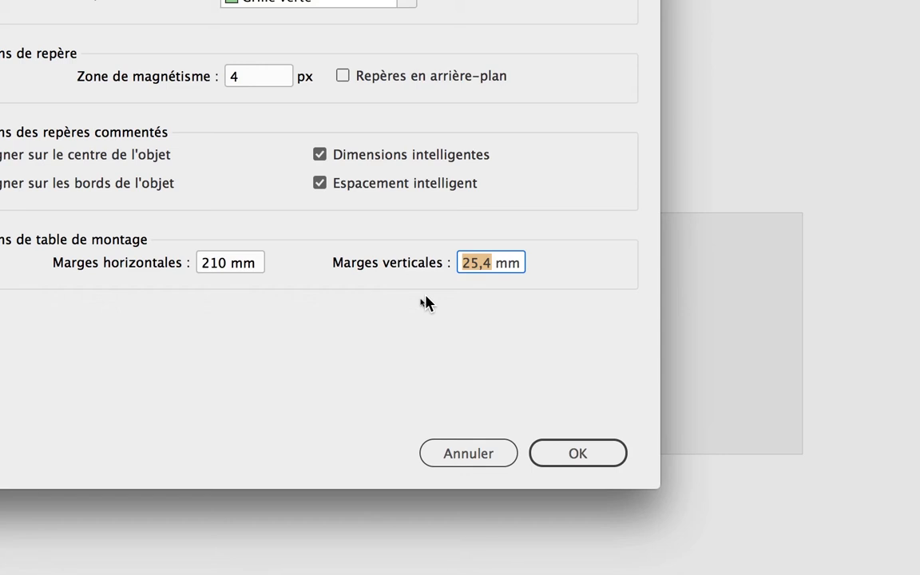
text(80)
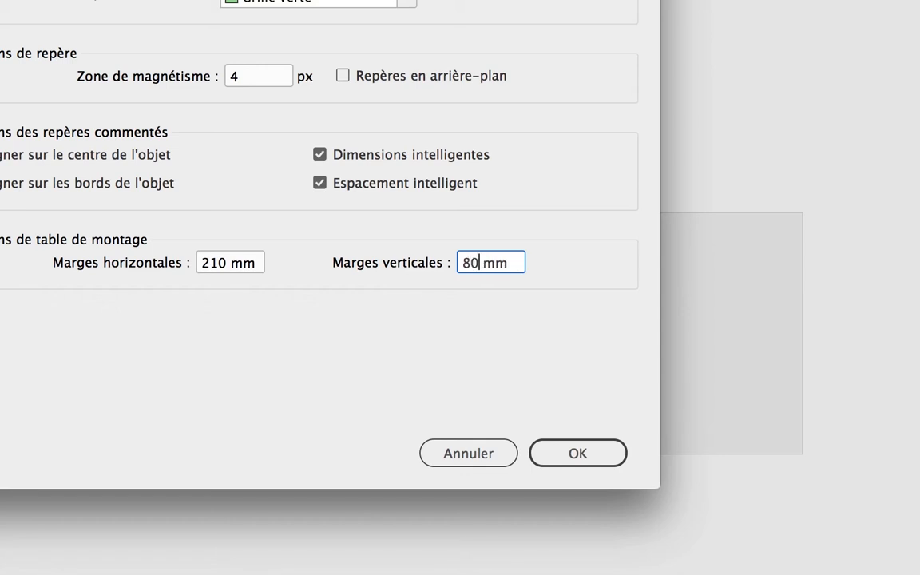
key(alt+super+8)
key(Return)
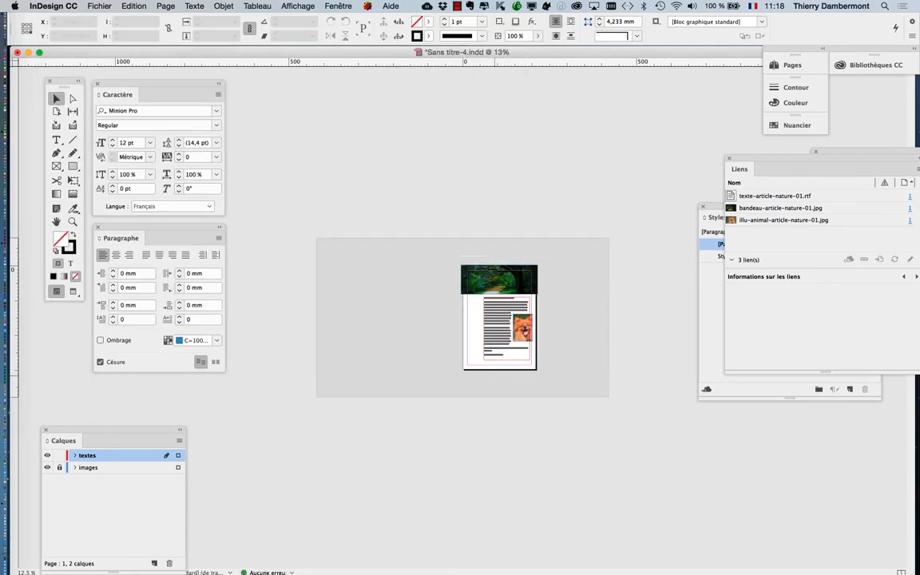
key(super+F7)
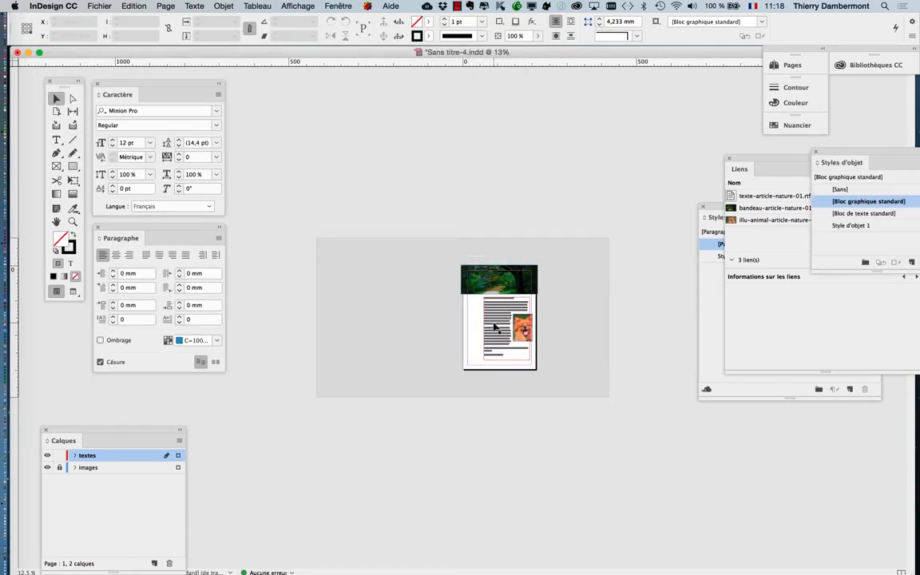